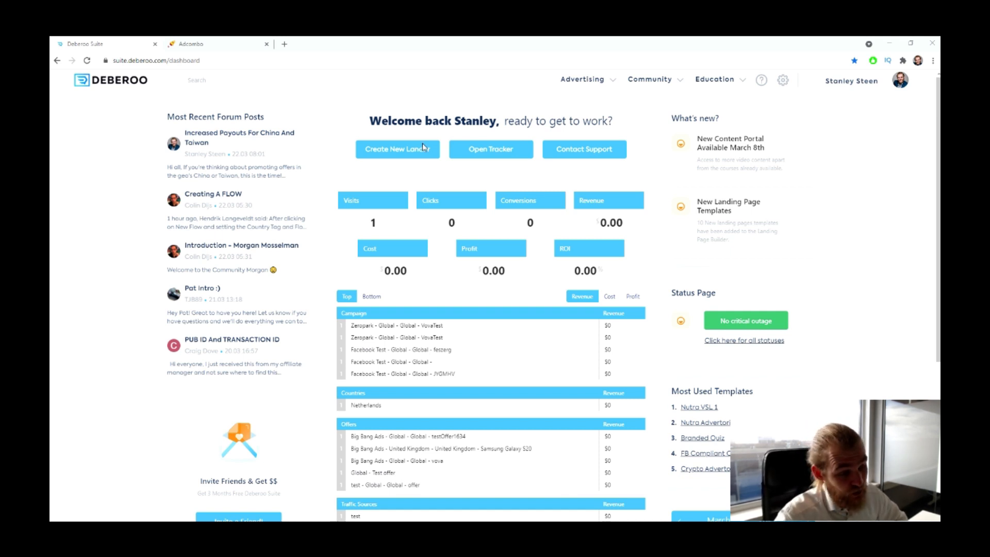
- Open the landing page builder in Deberoo Suite and switch to the Adcombo offer page for Detoxic – PH
mouse_move(572, 79)
click(585, 101)
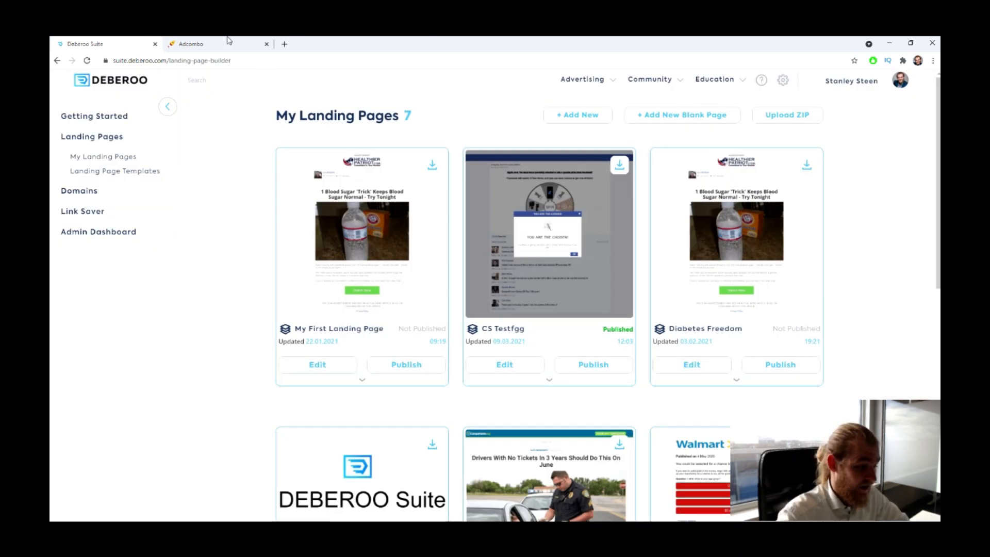
click(227, 44)
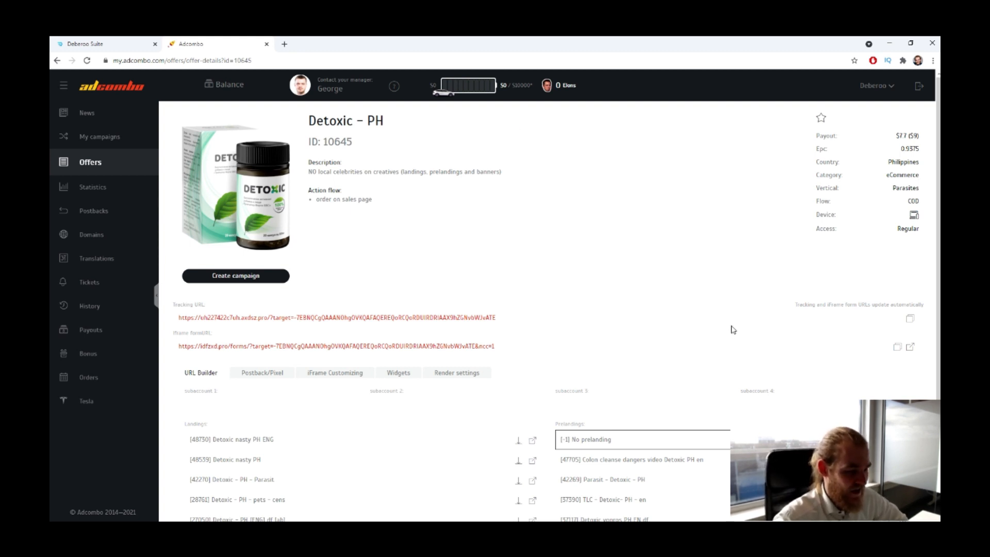
scroll(457, 217, down, 1)
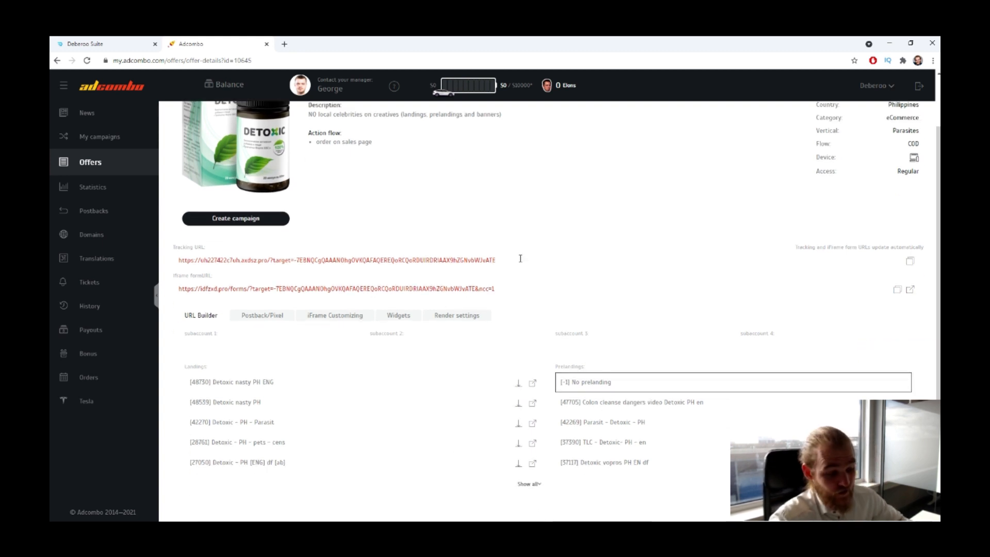
scroll(509, 209, up, 1)
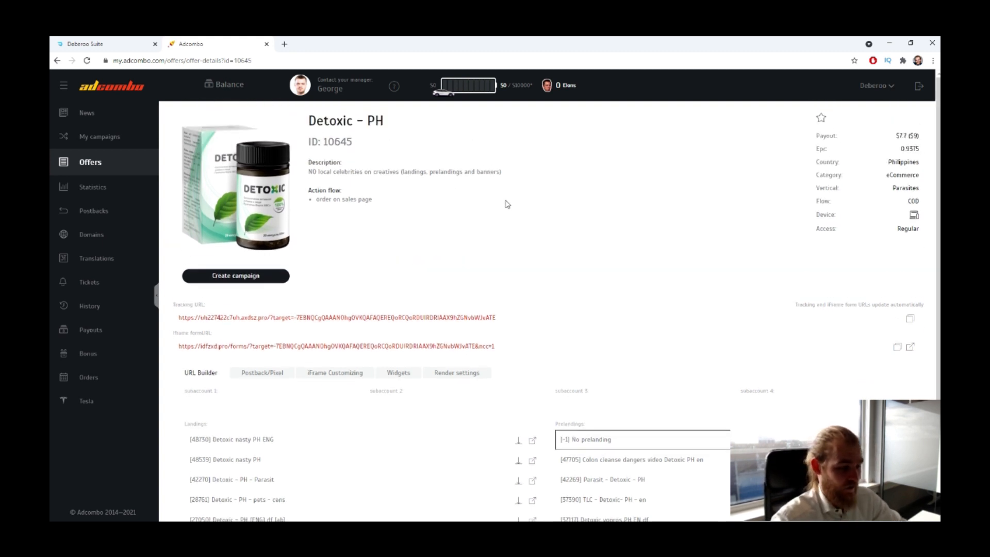
- Open the Detoxic – PH tracking URL in a new browser tab and translate the sales page into English
click(558, 319)
key(ctrl+c)
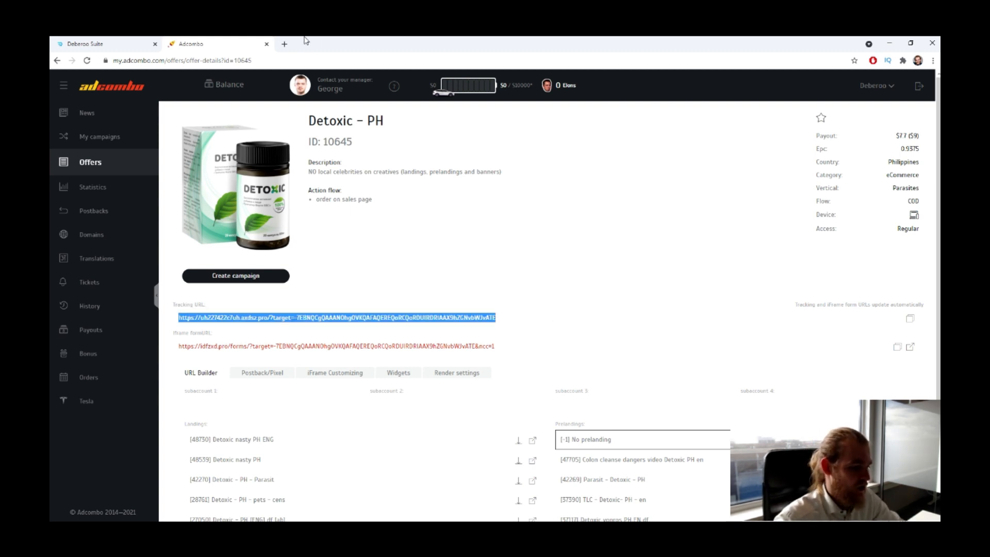
click(284, 43)
key(ctrl+v)
key(Return)
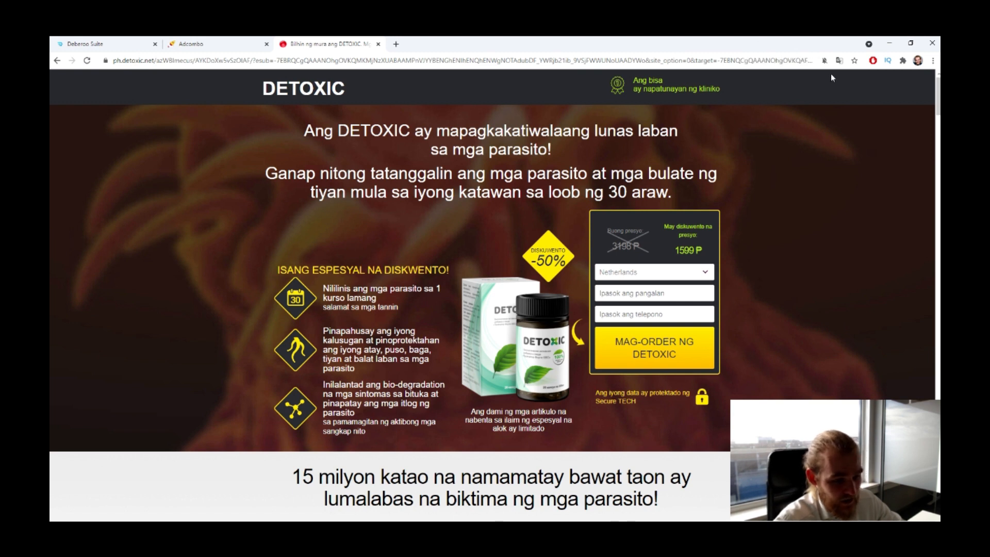
click(839, 60)
click(789, 78)
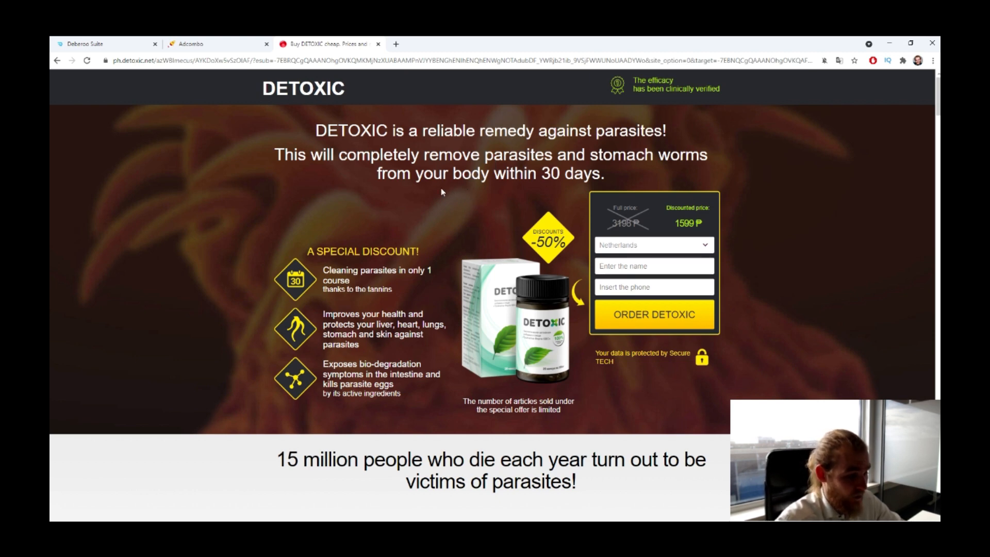
- Read through the translated Detoxic sales page down to the customer testimonials and close it
scroll(449, 183, down, 4)
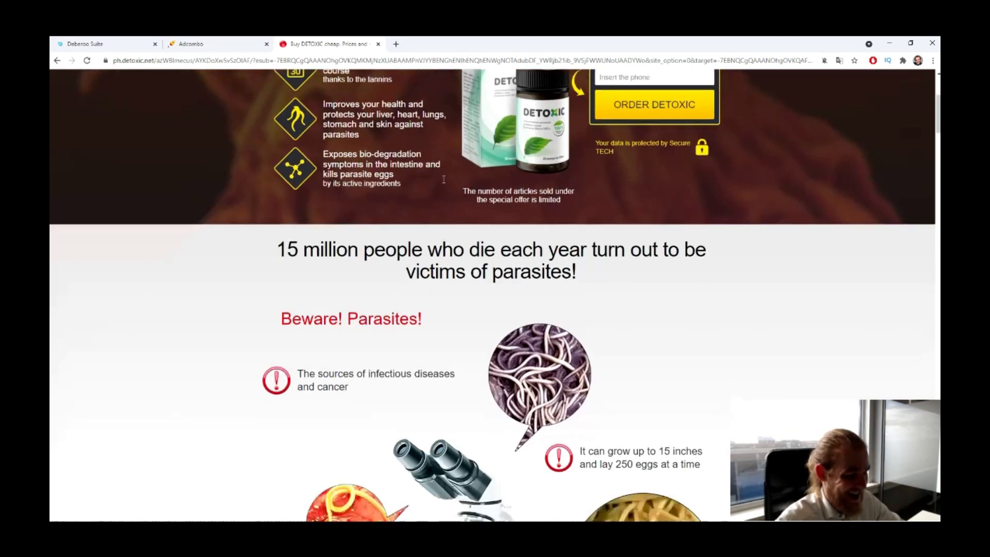
scroll(448, 178, down, 2)
scroll(438, 175, down, 2)
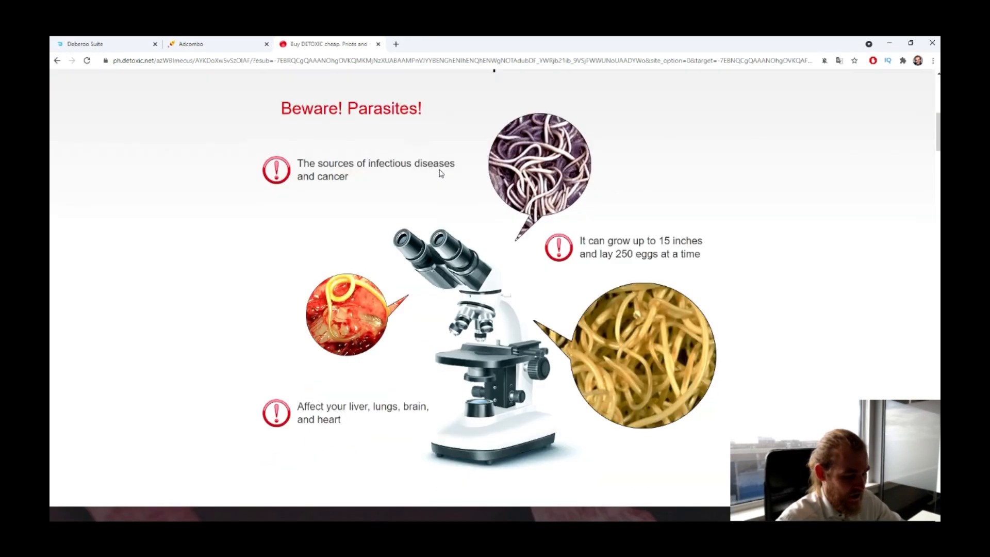
scroll(441, 174, down, 13)
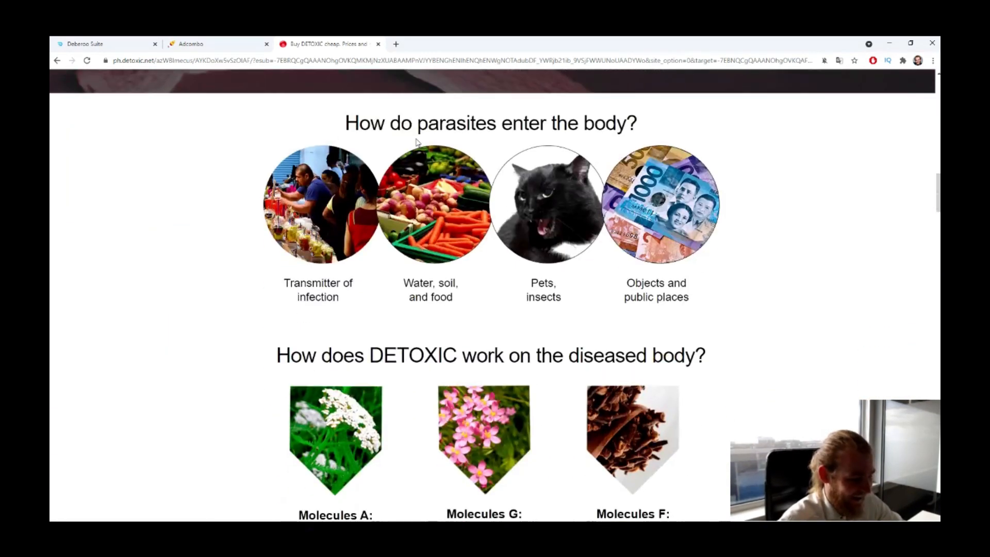
scroll(408, 144, down, 1)
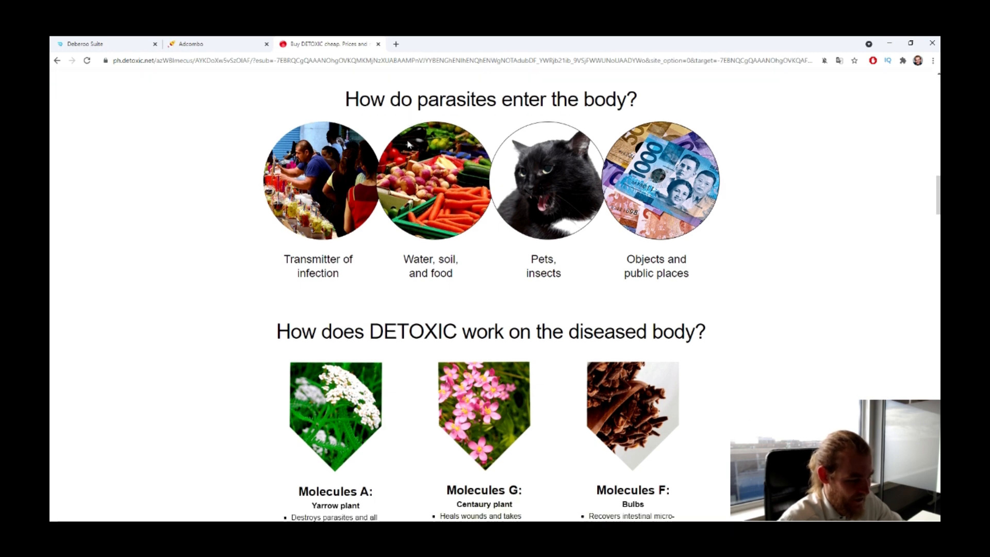
scroll(409, 144, down, 11)
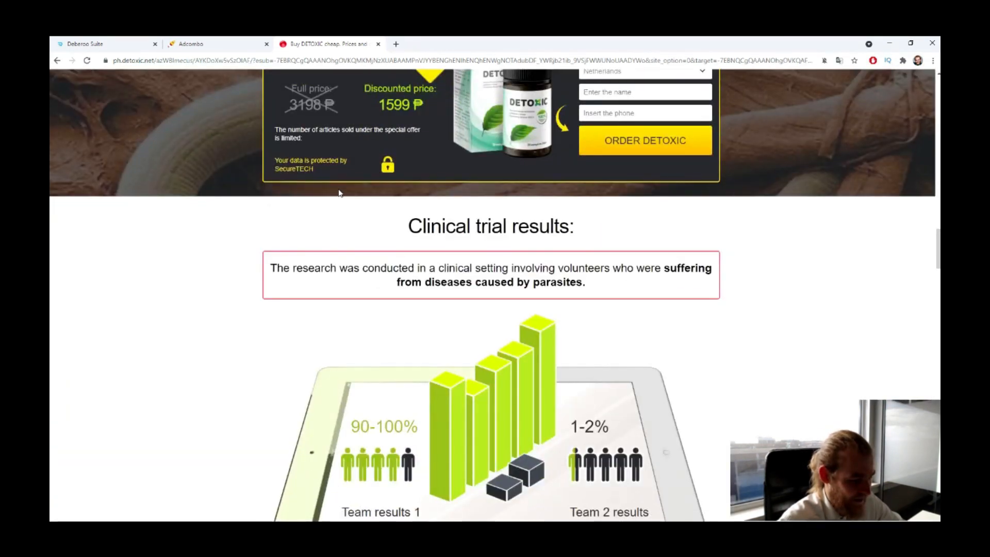
scroll(338, 193, down, 20)
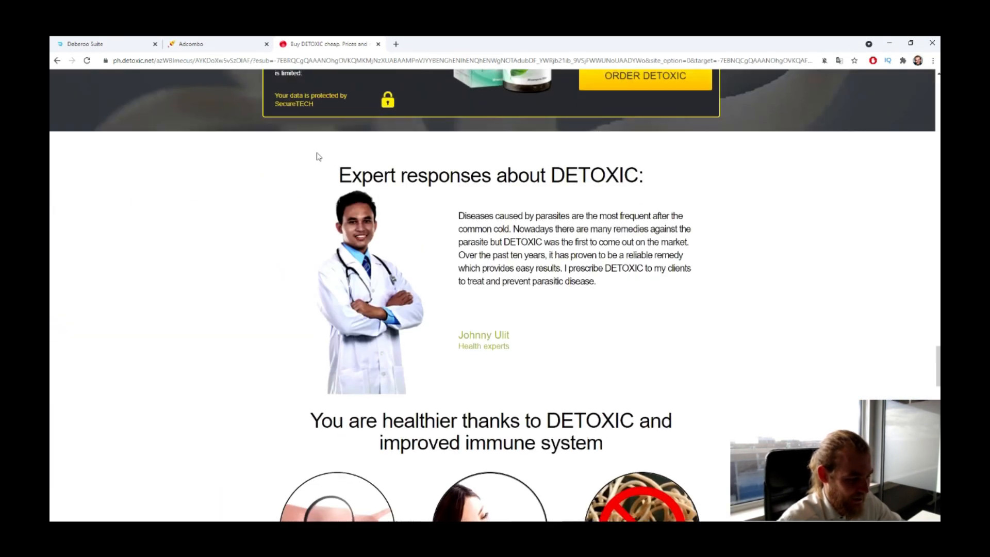
scroll(318, 156, down, 9)
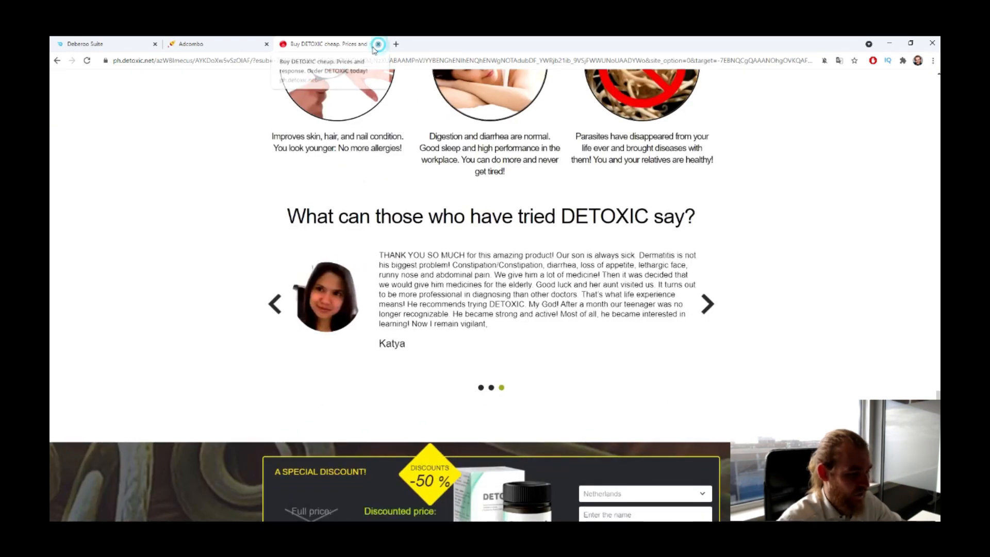
click(378, 44)
- Select the landing "[48730] Detoxic nasty PH ENG" together with the prelanding "[47705] Colon cleanse dangers video Detoxic PH en" for the tracking link
scroll(501, 250, down, 1)
click(530, 235)
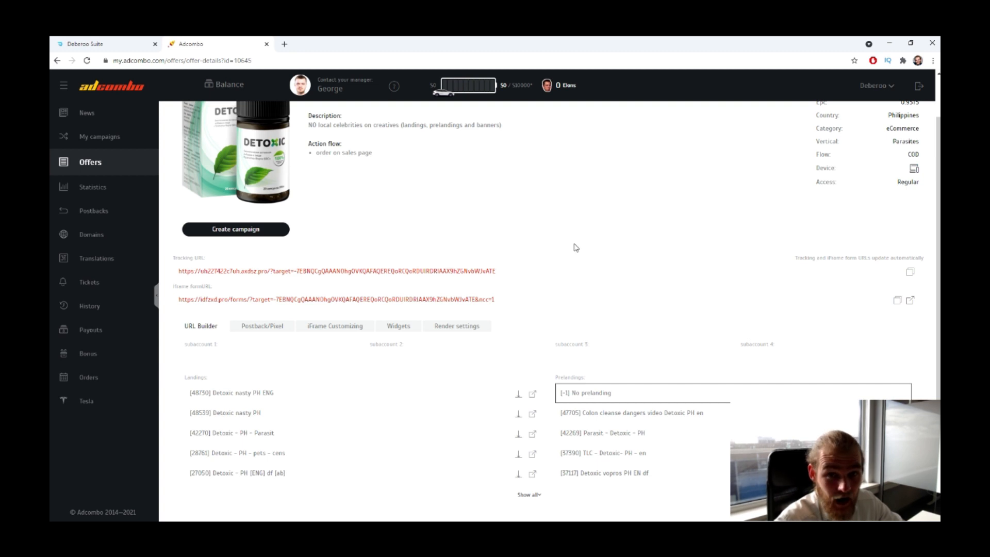
scroll(592, 239, up, 1)
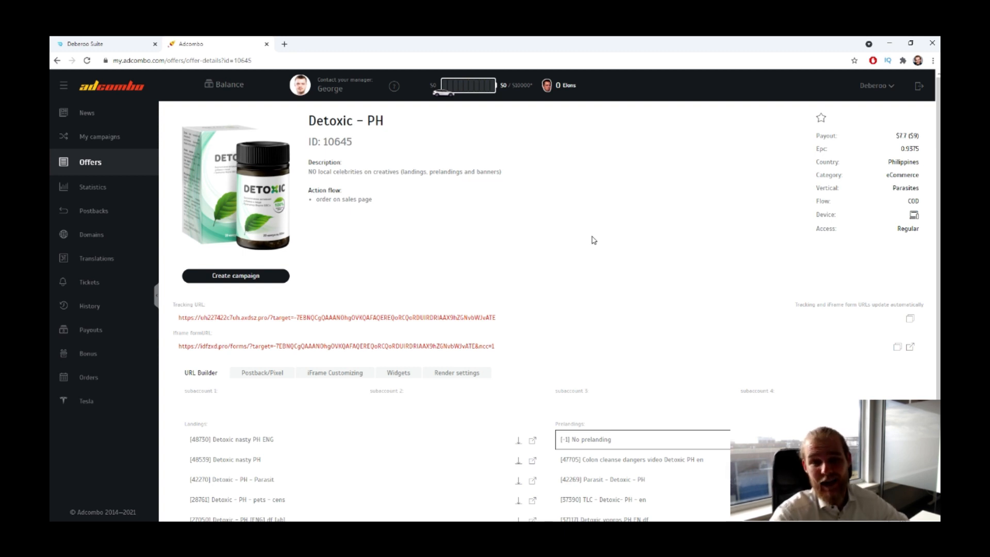
scroll(593, 240, down, 1)
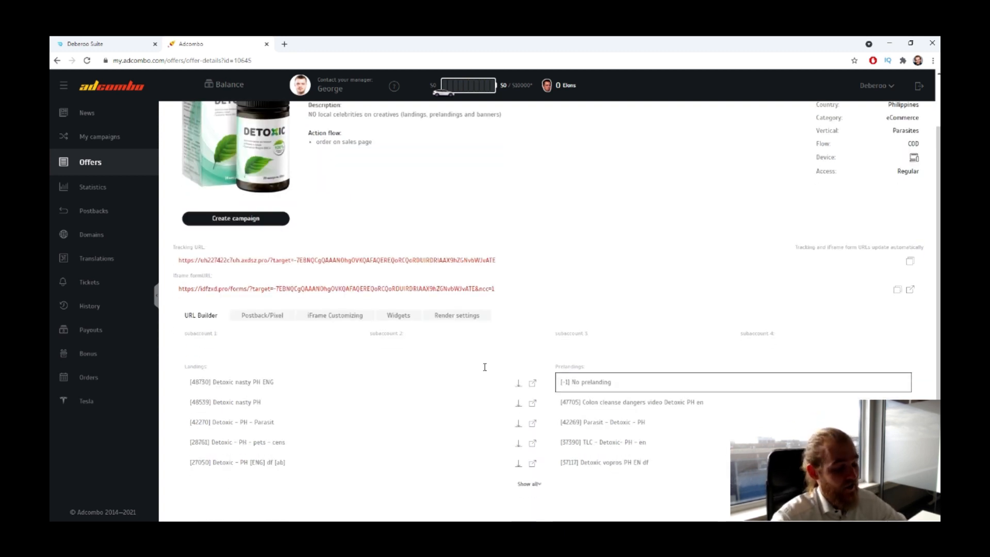
click(235, 381)
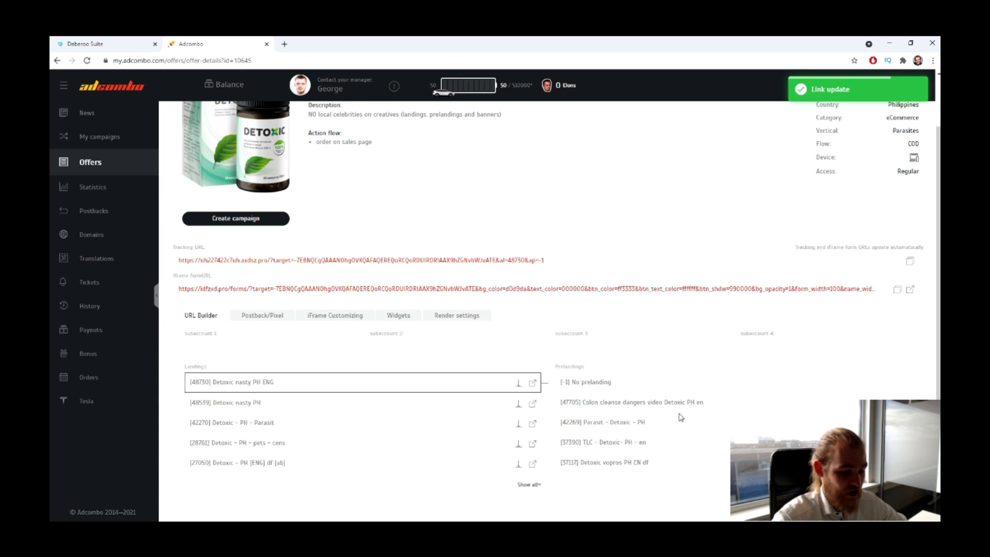
click(662, 402)
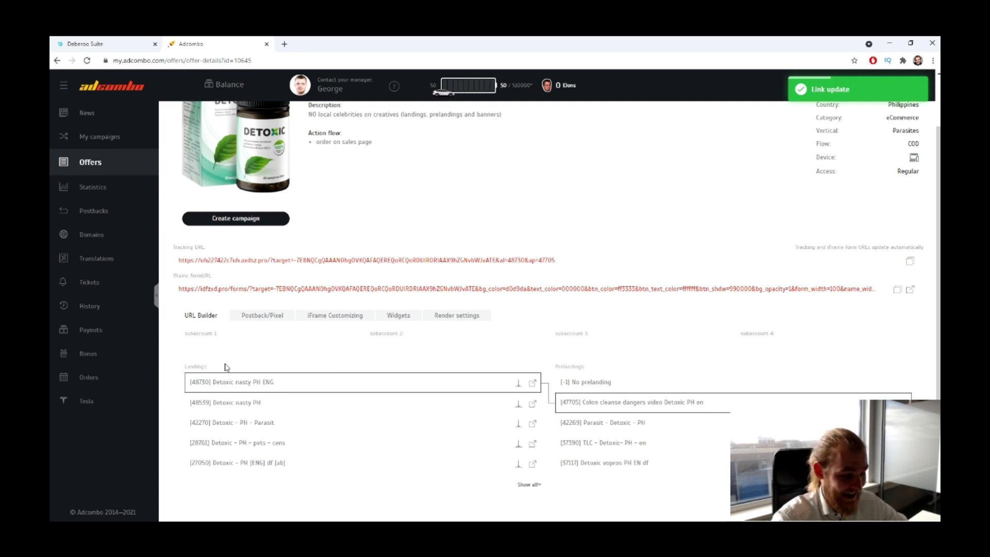
drag(225, 367, 184, 367)
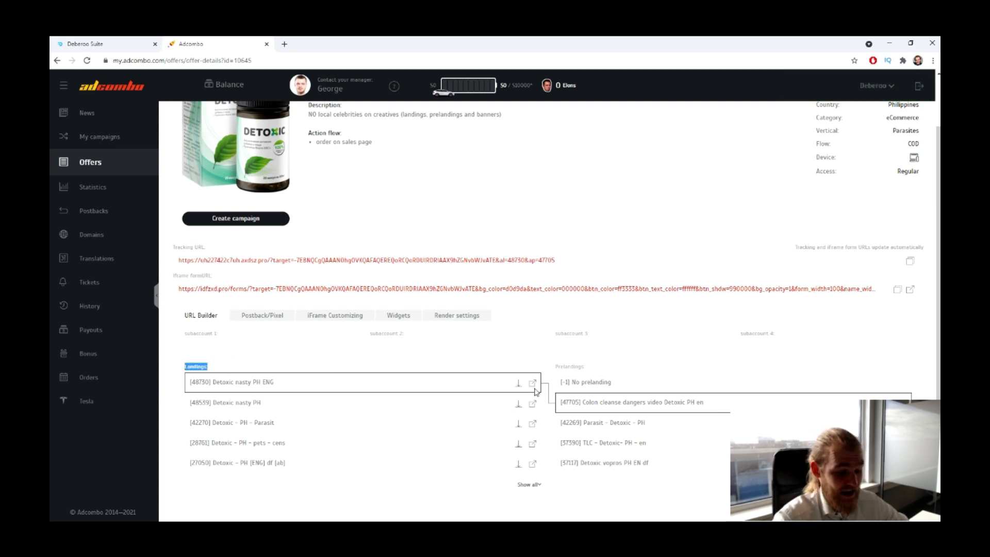
drag(620, 373, 543, 368)
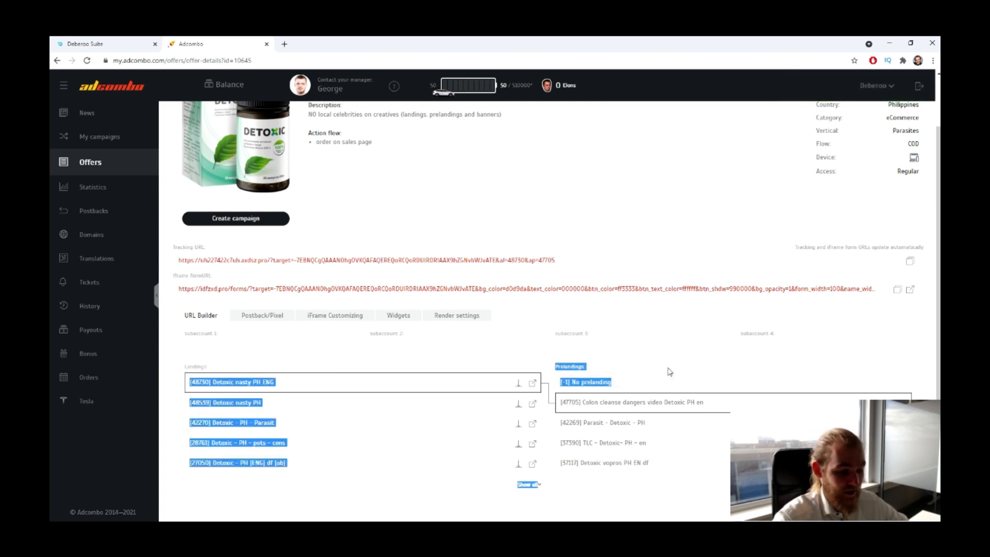
click(685, 363)
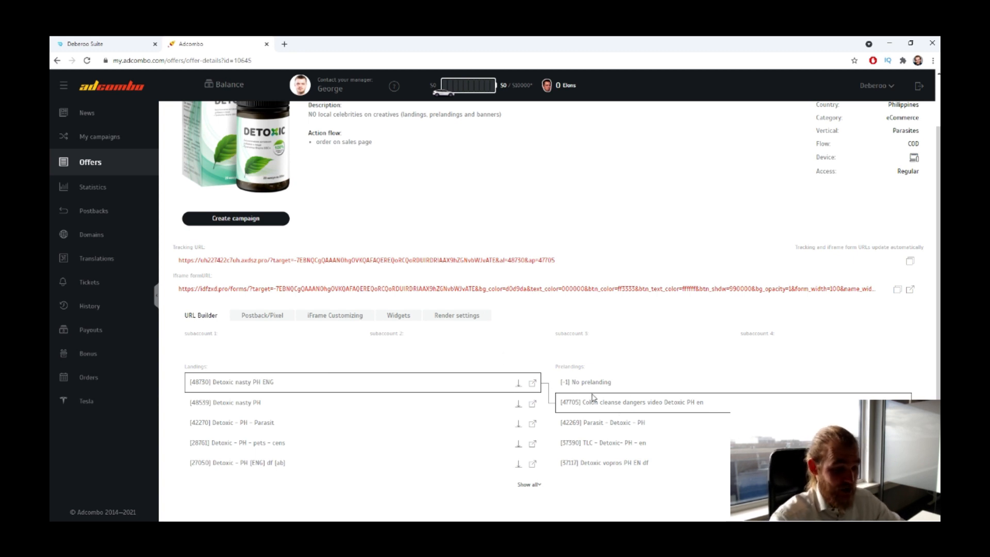
- Copy the tracking URL that combines the chosen landing and prelanding, and open it in a new browser tab
click(600, 258)
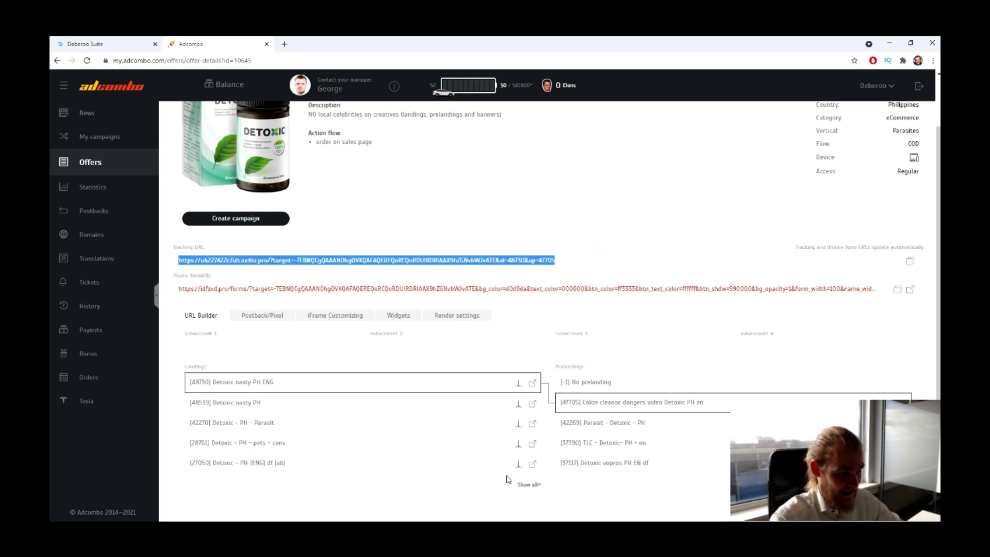
key(ctrl+c)
click(284, 44)
key(ctrl+v)
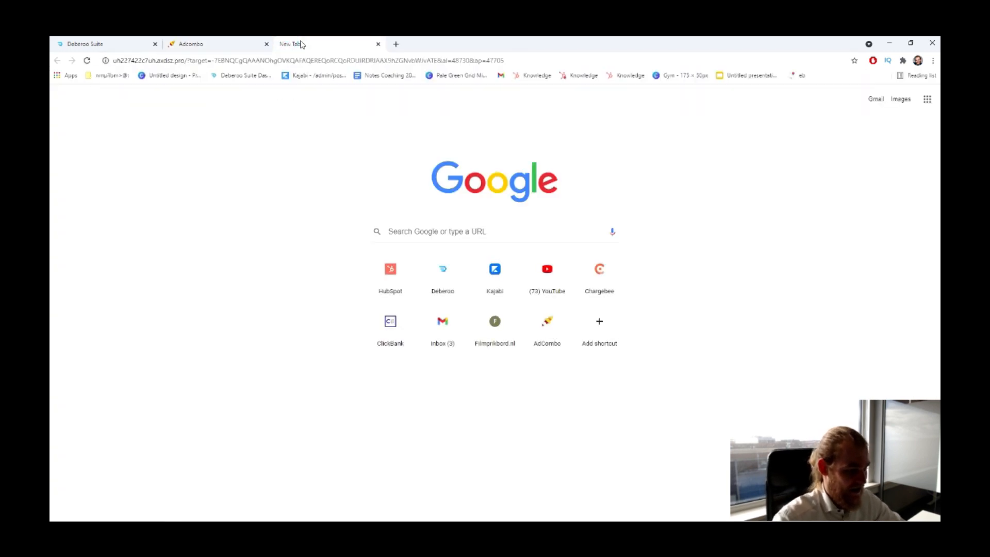
key(Return)
- Skim the Health News prelanding article, follow its link to the sales page, and close both pages
scroll(196, 278, down, 3)
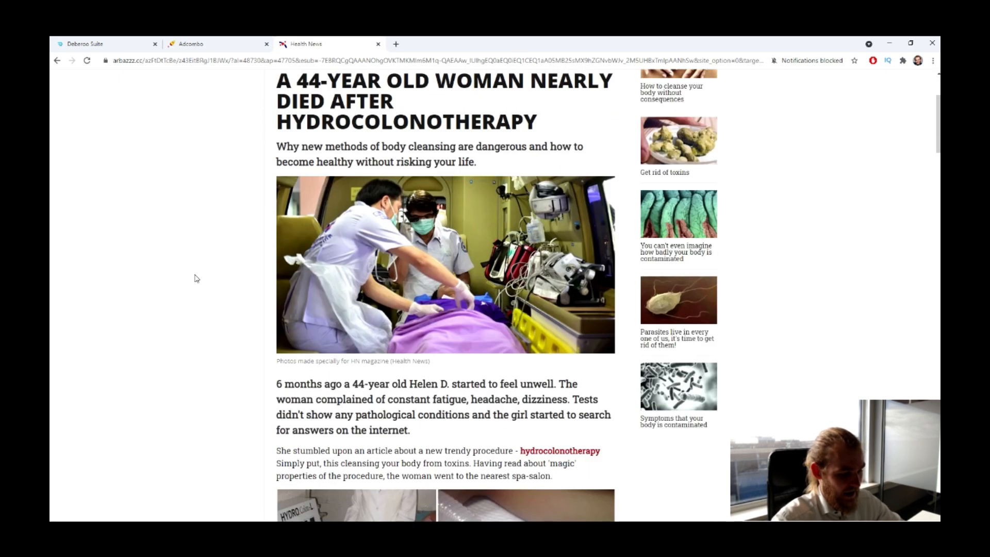
scroll(196, 279, down, 20)
scroll(389, 283, up, 6)
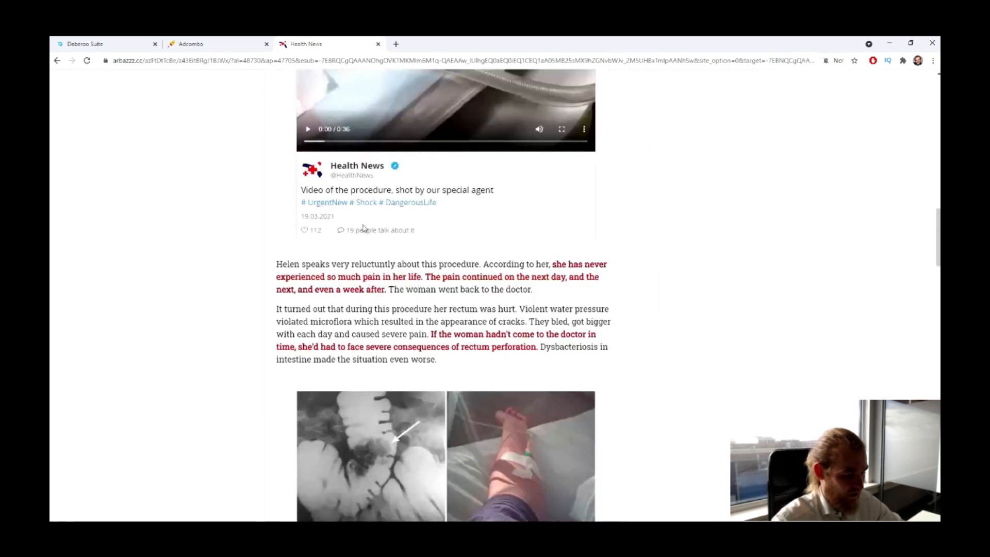
scroll(364, 228, down, 10)
click(378, 308)
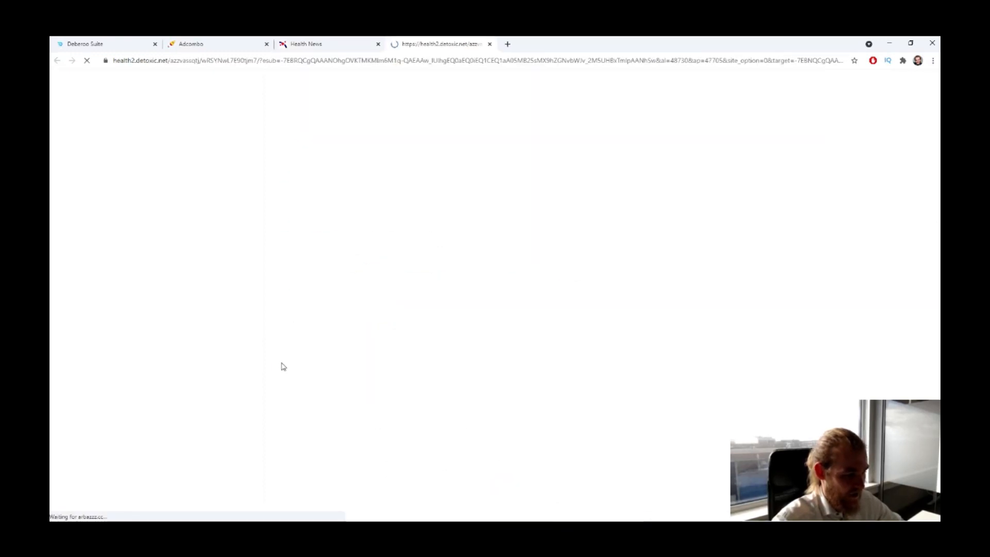
click(378, 44)
click(378, 44)
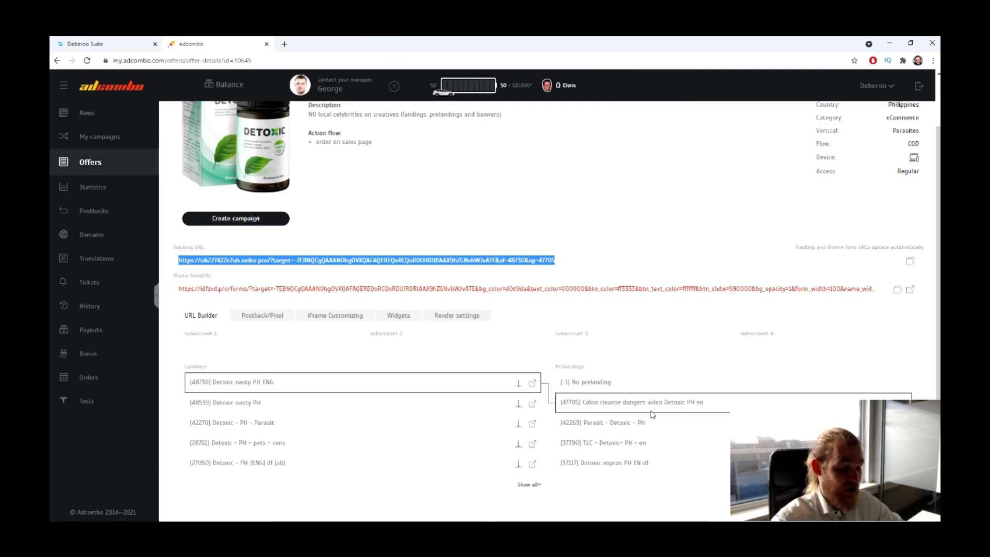
- Set the prelanding to "[-1] No prelanding" and copy the resulting tracking URL
click(616, 381)
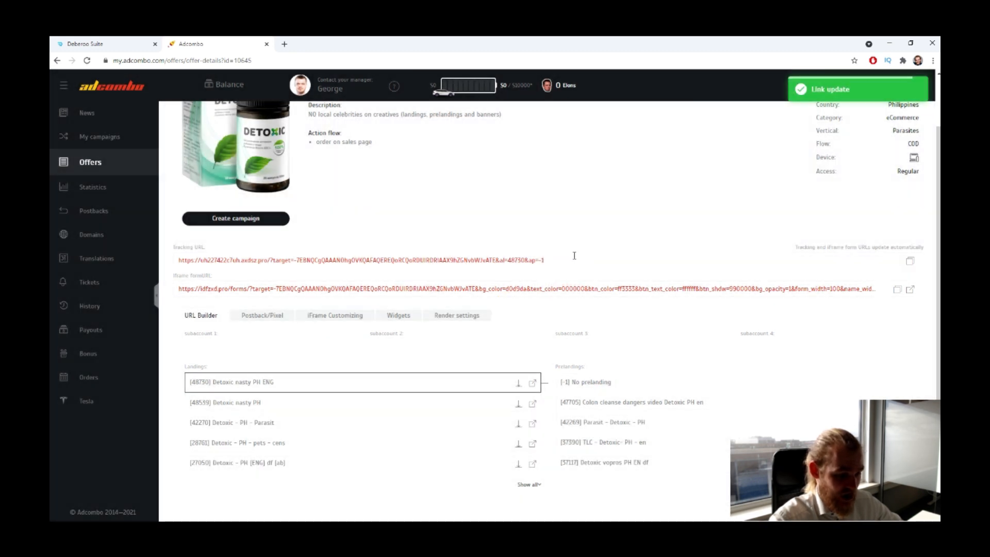
triple_click(540, 260)
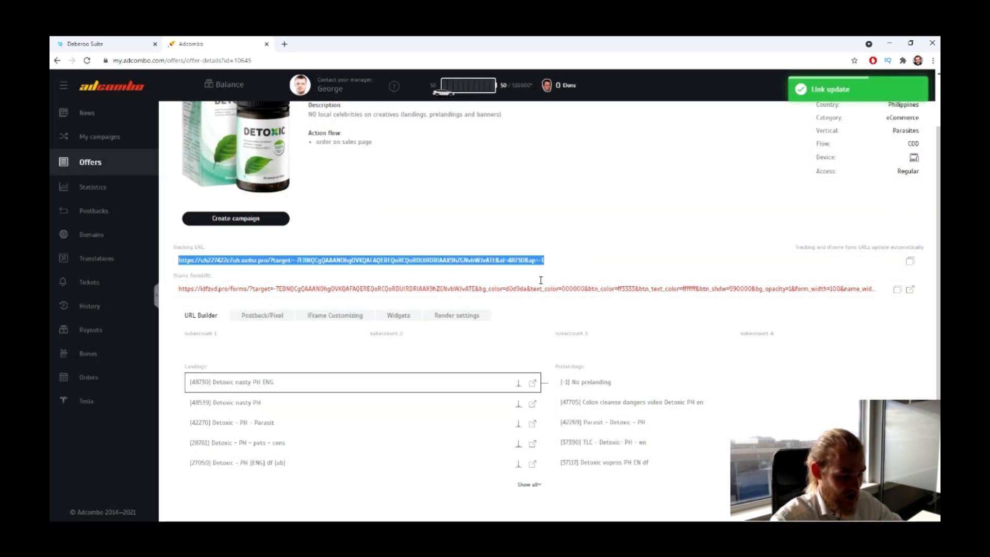
click(581, 213)
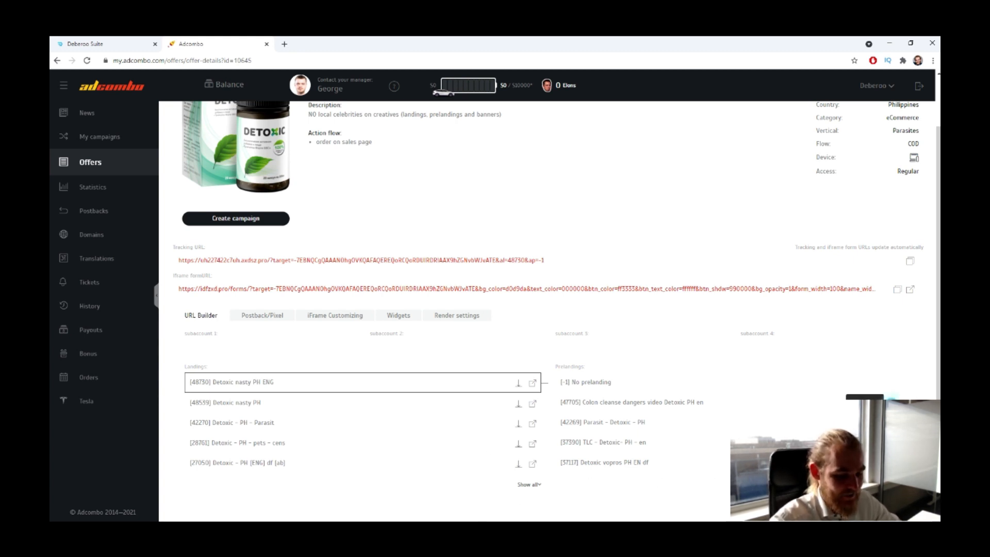
click(889, 403)
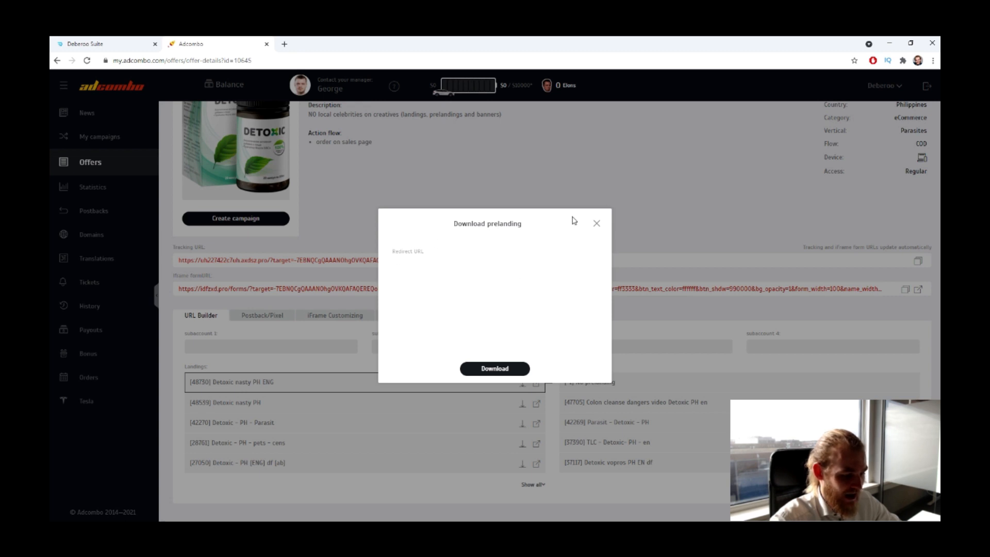
click(597, 223)
click(591, 264)
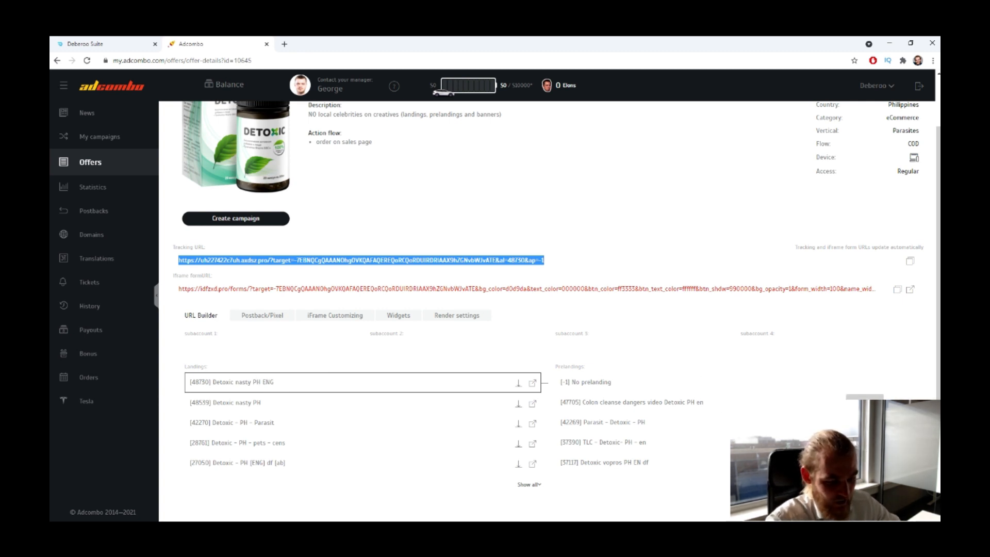
- Open the download settings of prelanding "[47705] Colon cleanse dangers video Detoxic PH en" and paste the tracking URL as the redirect URL
click(889, 403)
click(506, 263)
key(ctrl+v)
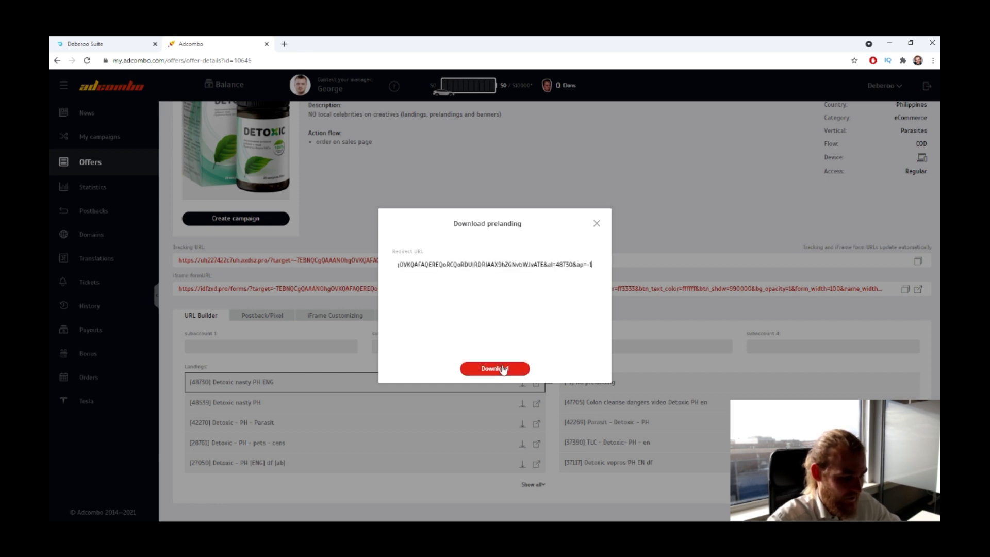
drag(391, 248, 478, 260)
triple_click(479, 263)
key(BackSpace)
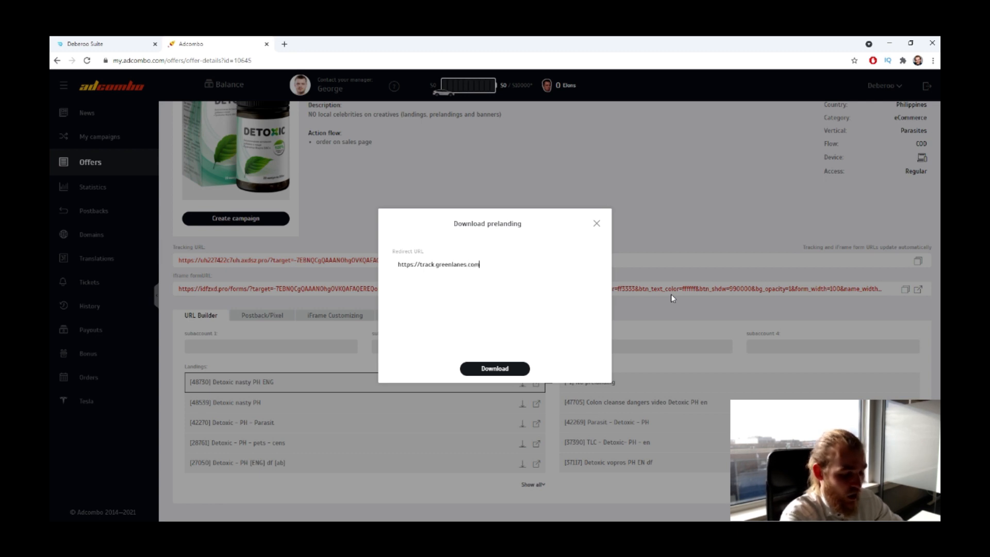
- Set the prelanding's redirect URL to Enteryourclickurlhere.com and download the prelanding
key(ctrl+a)
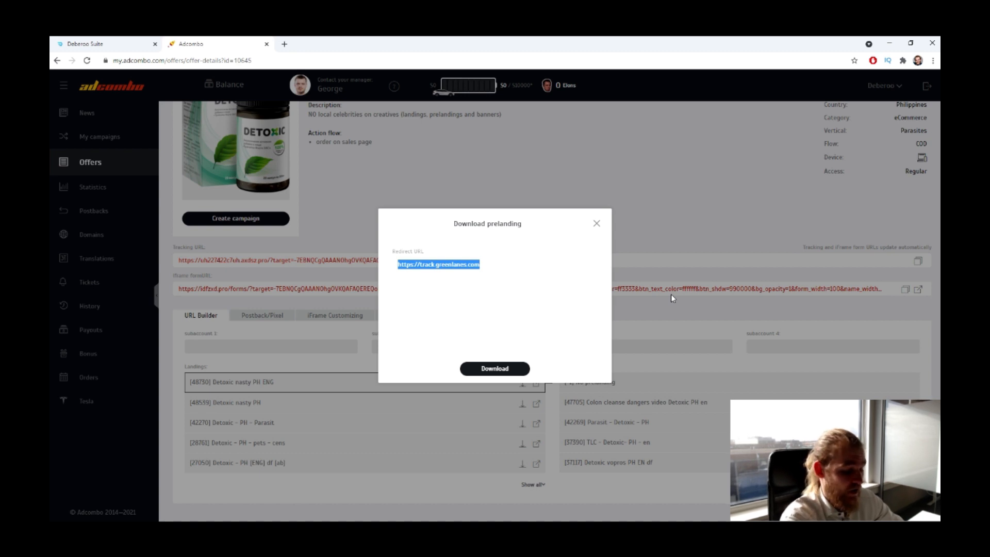
text(Enteryourclicku)
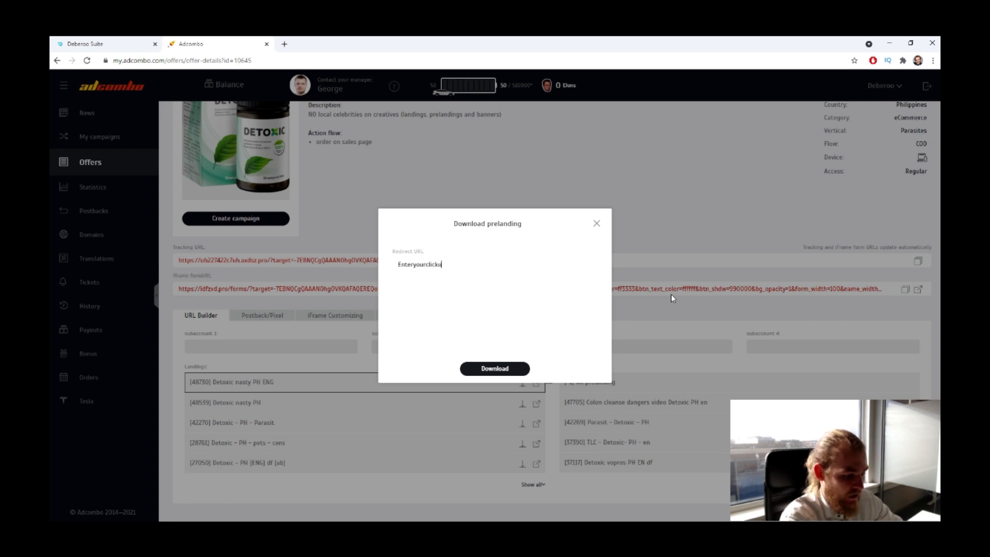
text(rlhere.com)
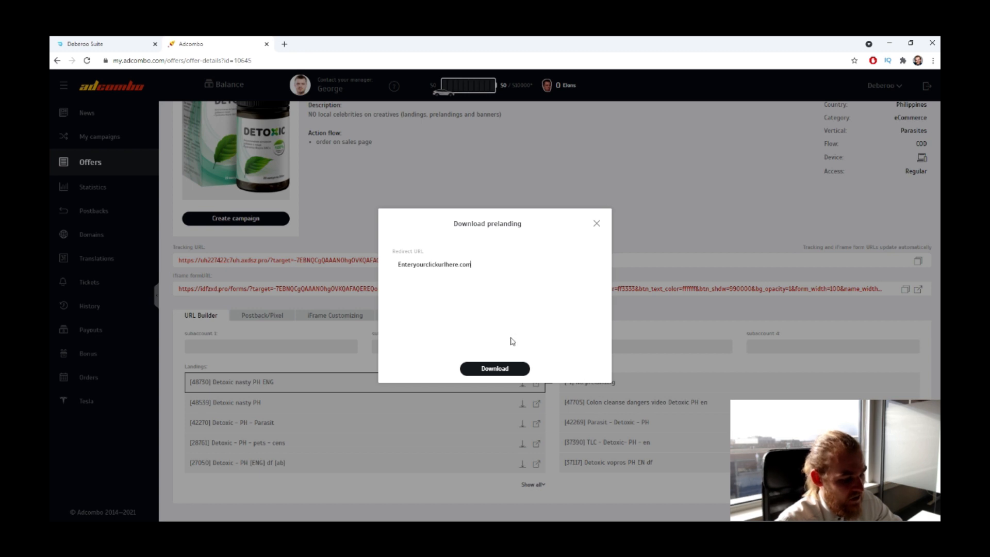
click(512, 367)
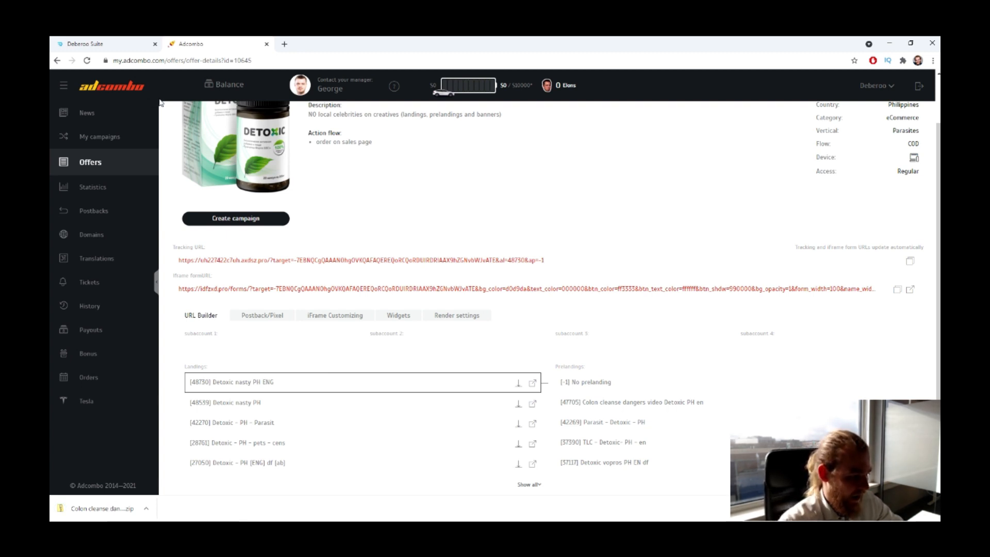
- Switch to Deberoo Suite and create landing page "Detoxic AdCombo Lander" from the downloaded "Colon cleanse dangers video Detoxic PH en.zip"
key(ctrl+Tab)
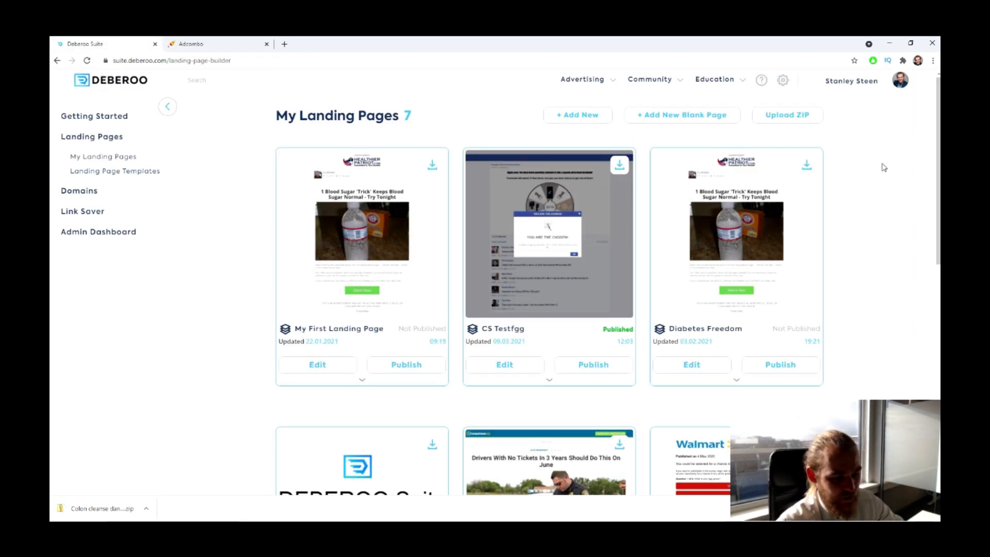
click(811, 119)
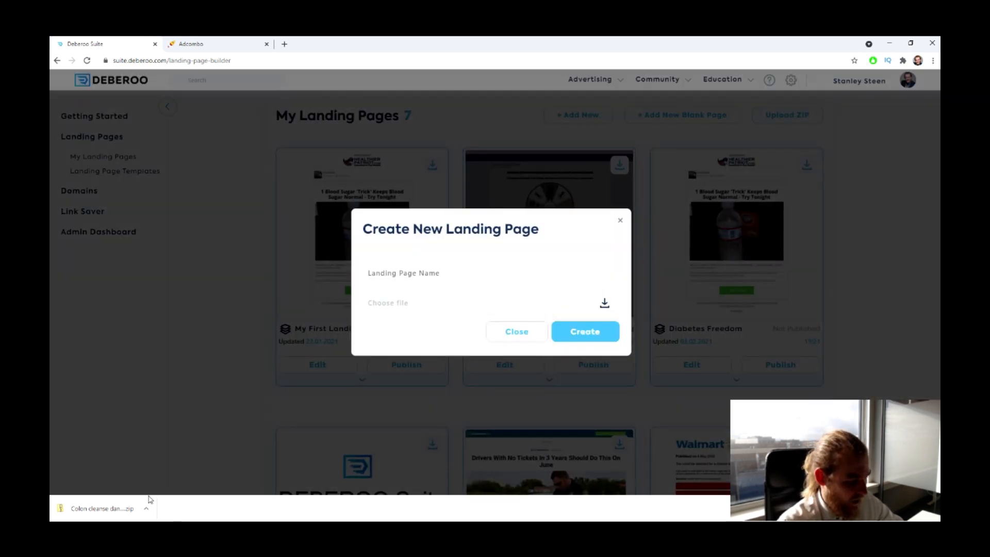
drag(87, 504, 424, 307)
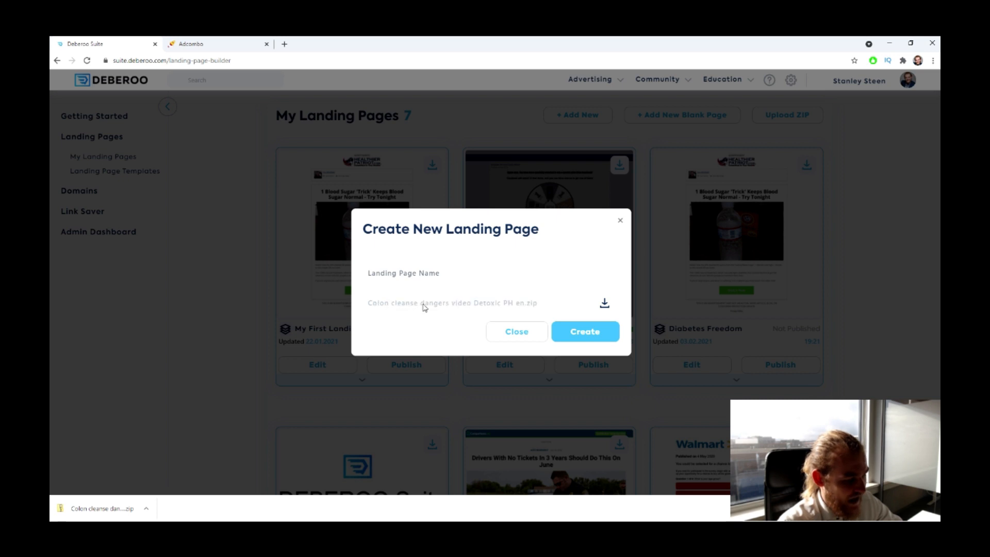
click(477, 278)
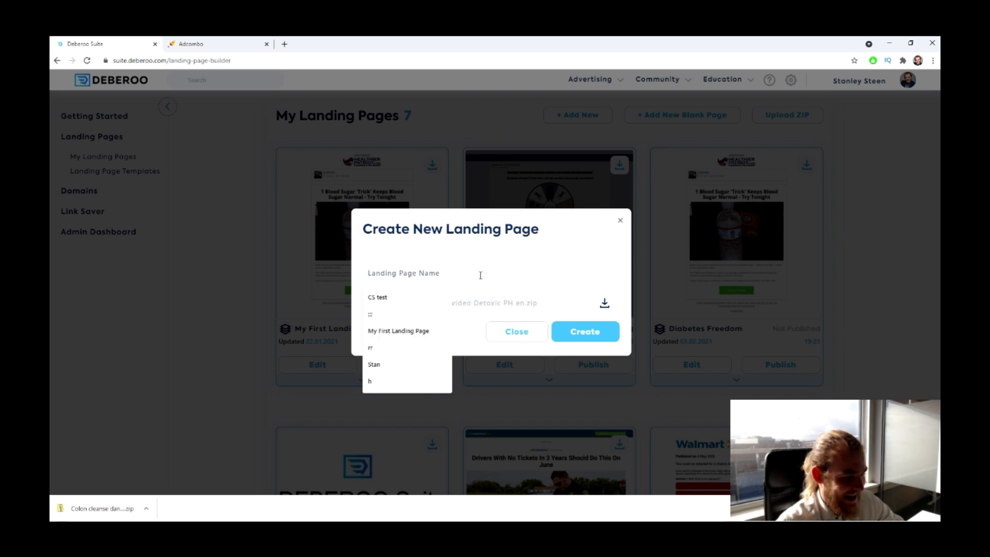
click(206, 44)
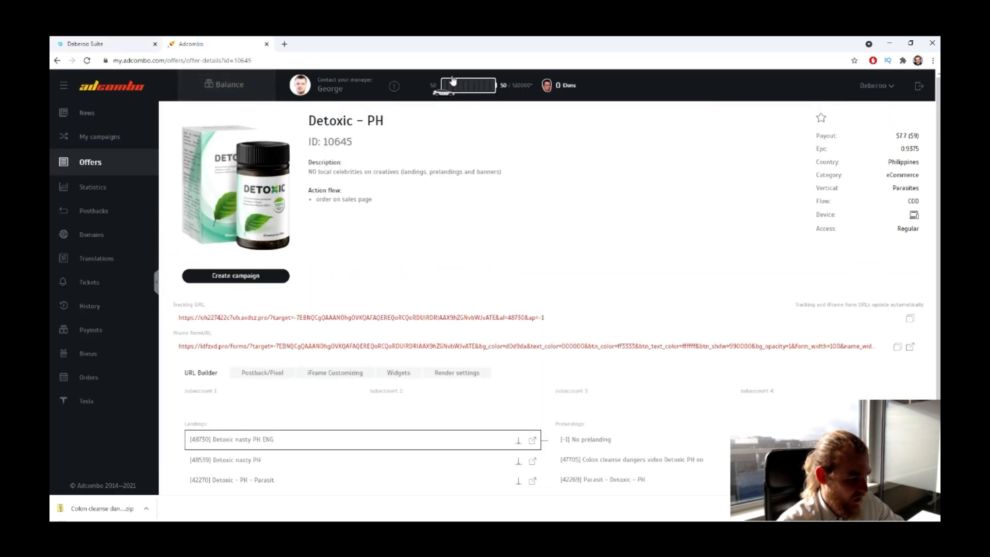
click(85, 44)
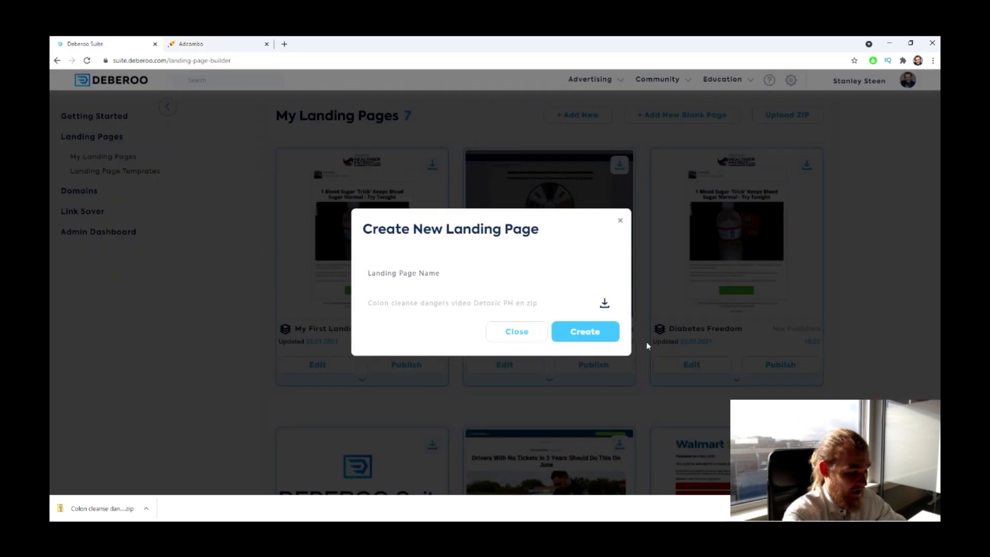
text(Detoxic AdCombo Lander)
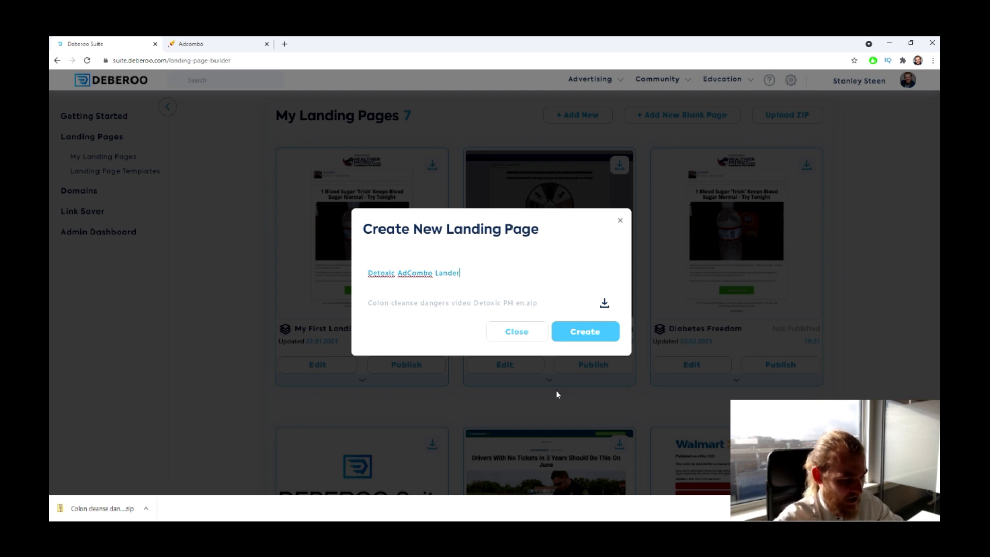
click(591, 327)
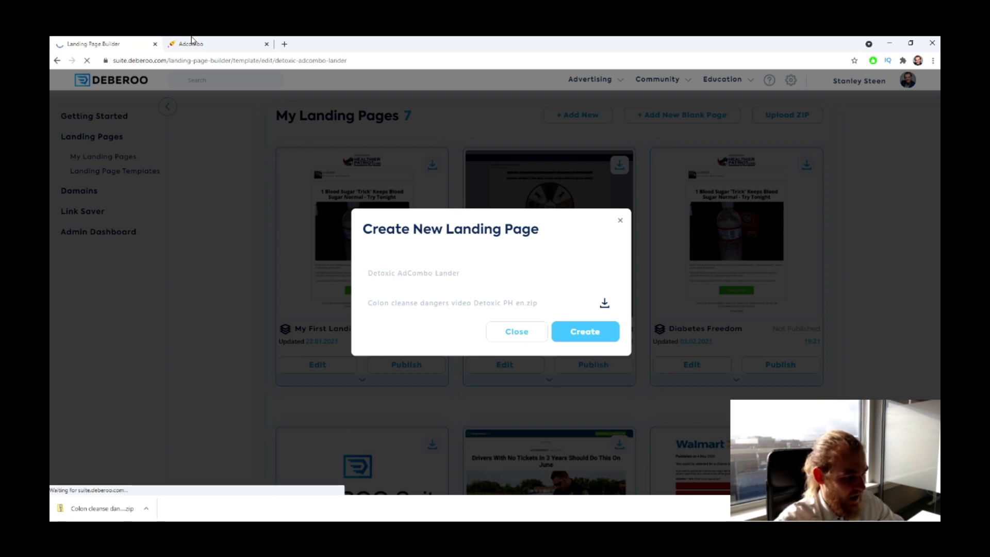
- Open the preview of Adcombo prelanding "[47705] Colon cleanse dangers video Detoxic PH en" and skim the original article
click(191, 42)
scroll(691, 206, down, 2)
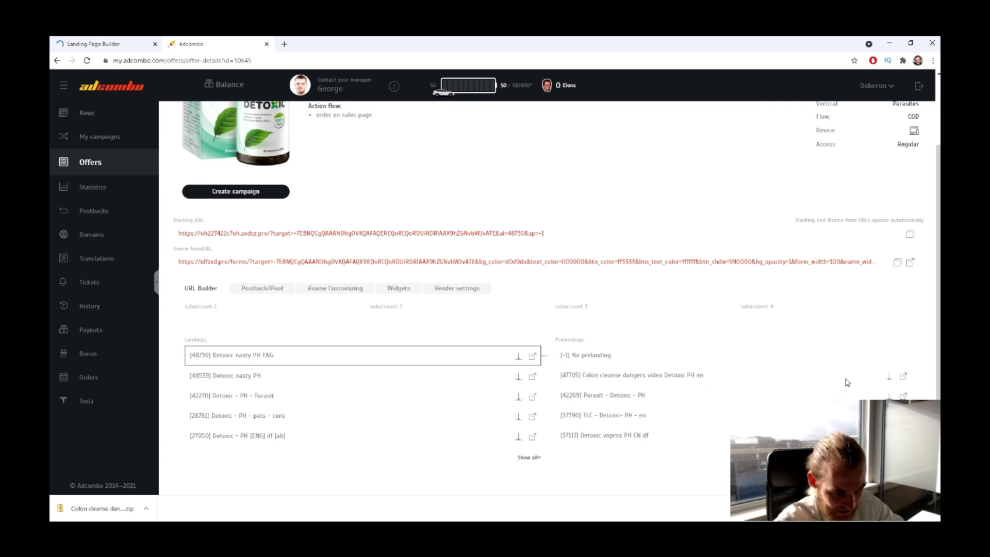
click(903, 378)
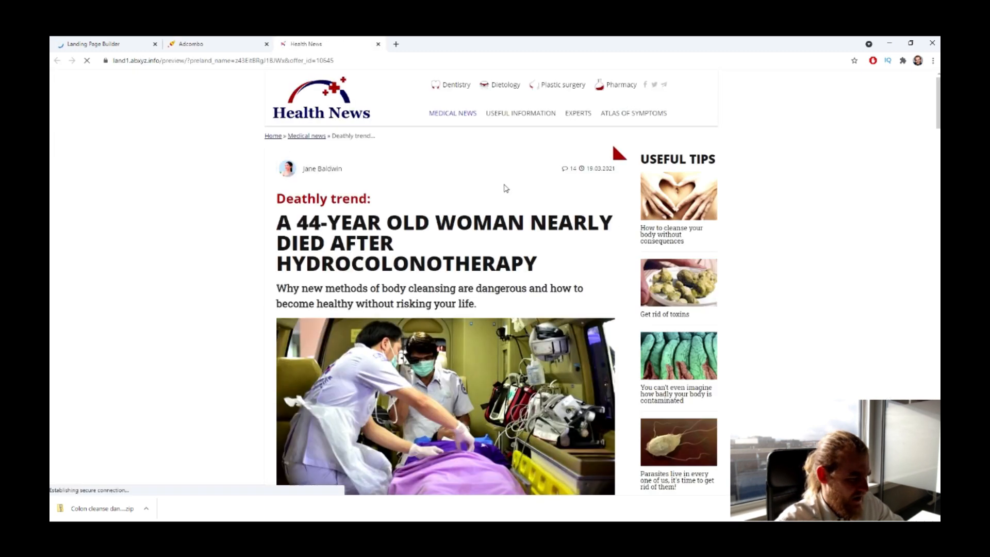
scroll(389, 151, down, 20)
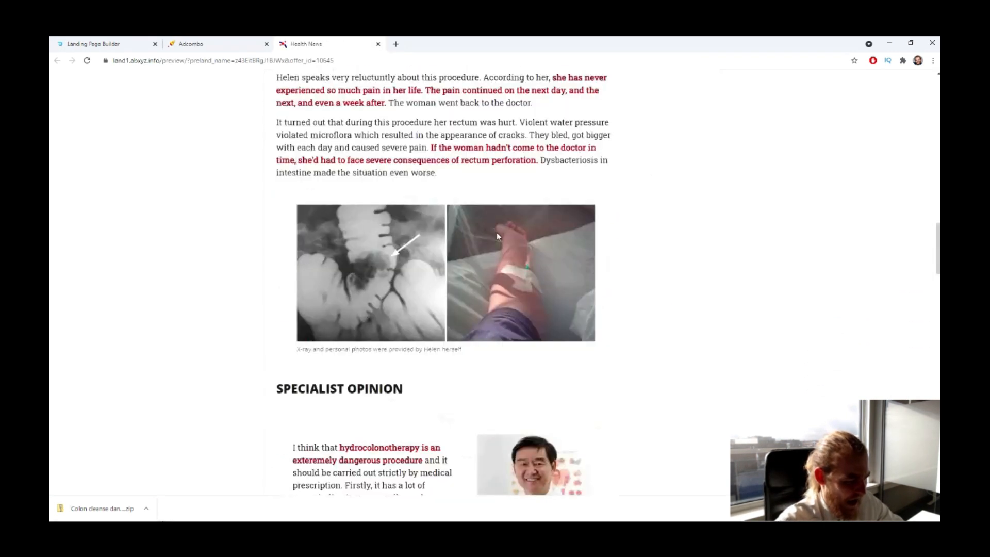
scroll(493, 236, down, 5)
scroll(513, 239, up, 3)
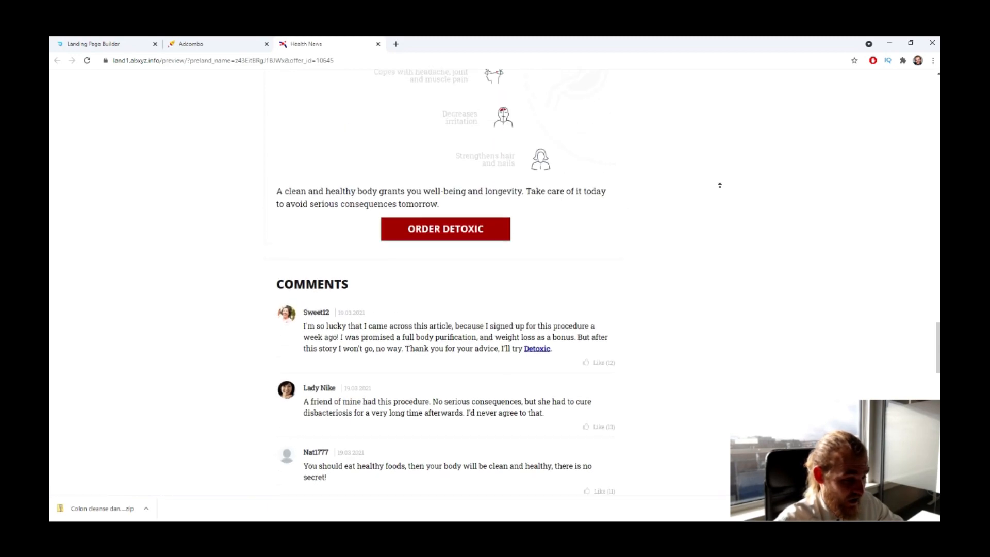
scroll(688, 206, up, 20)
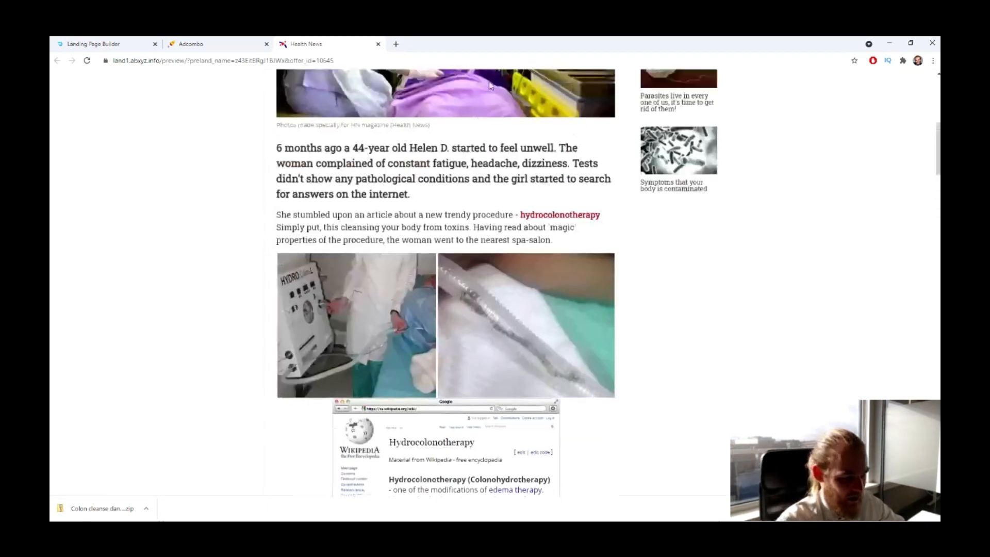
scroll(681, 252, up, 1)
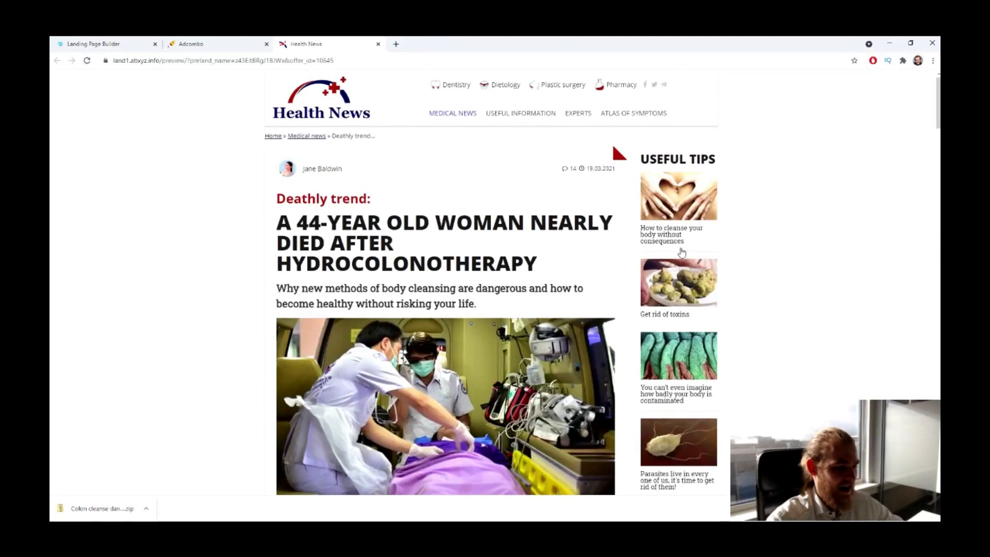
- Skim the imported page in the Deberoo landing page builder and select the Health News logo in its header
click(92, 41)
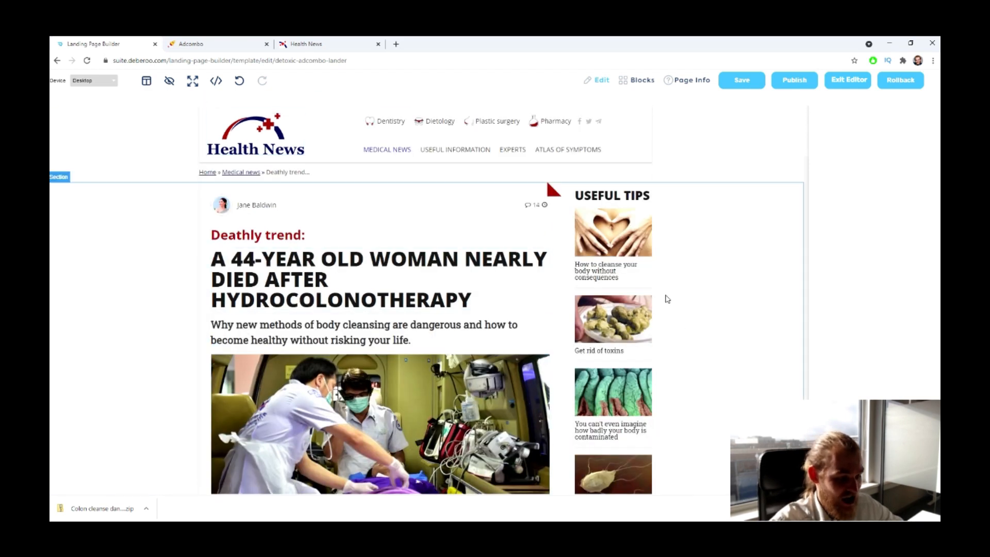
scroll(378, 218, down, 12)
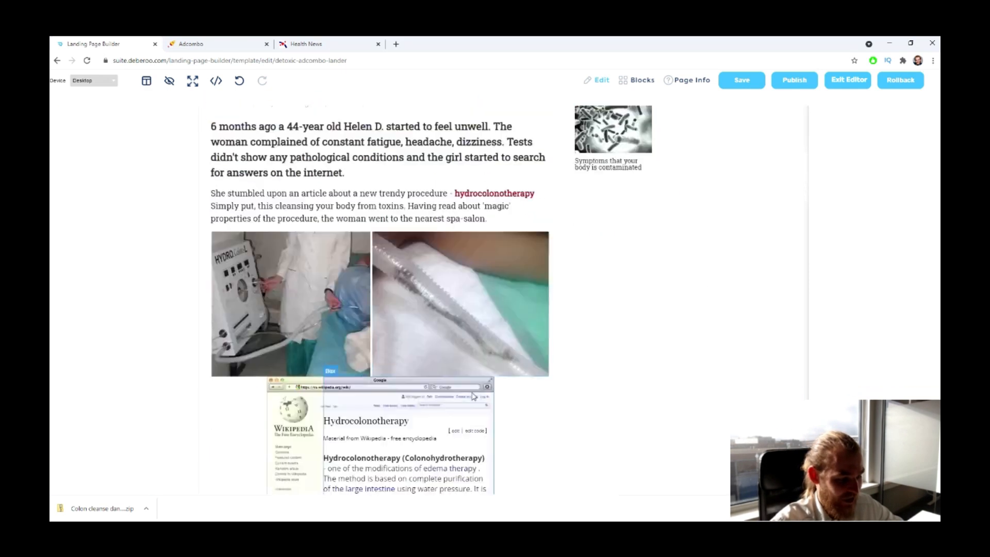
scroll(378, 217, down, 15)
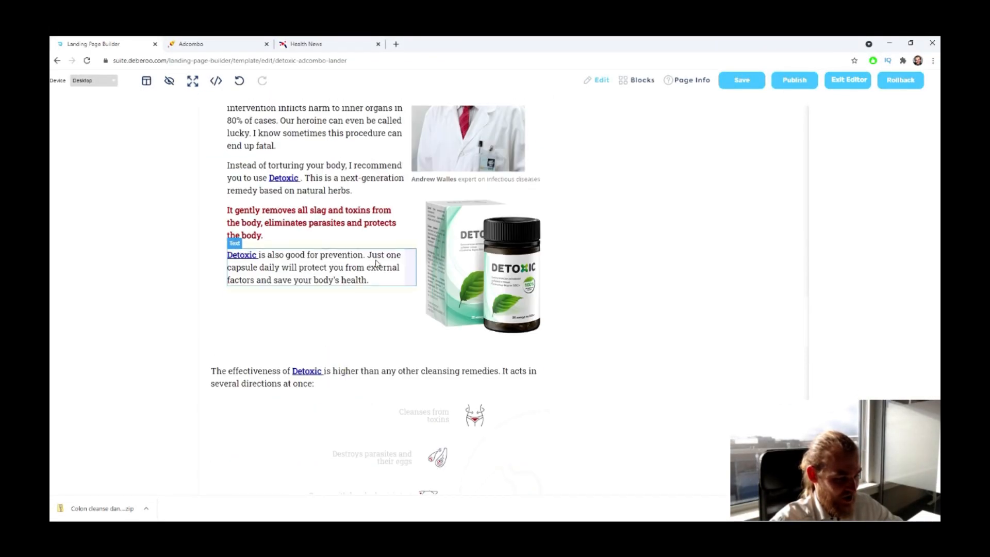
scroll(453, 273, up, 17)
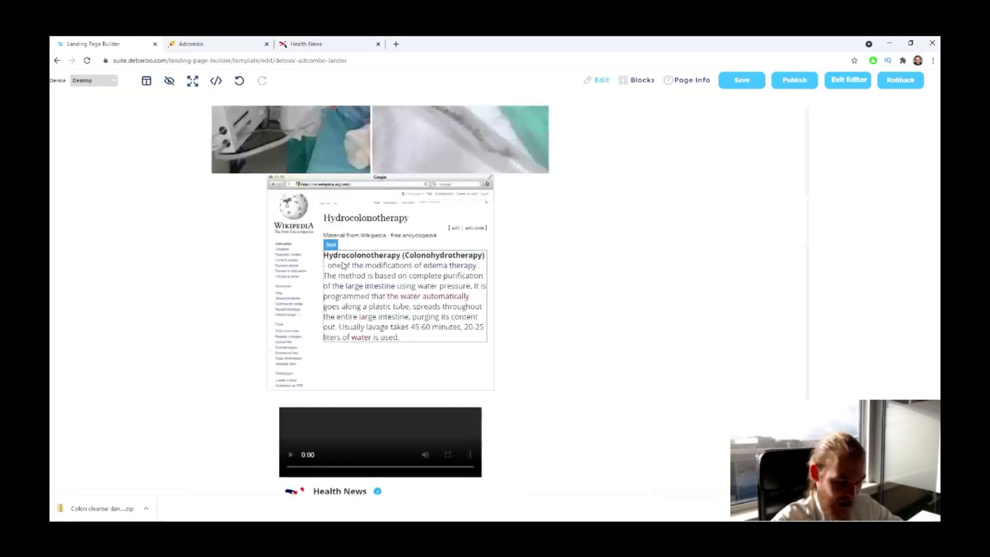
scroll(335, 288, up, 8)
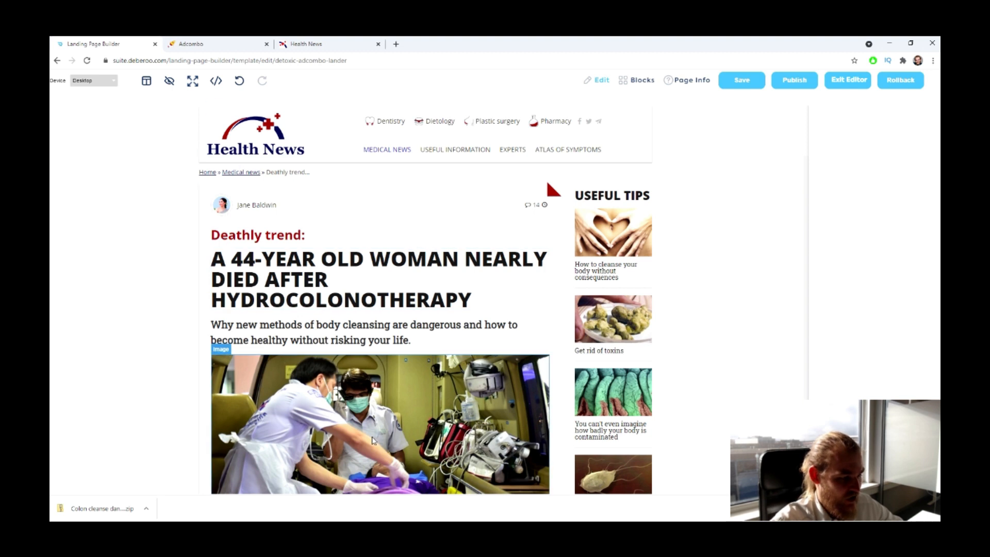
click(249, 138)
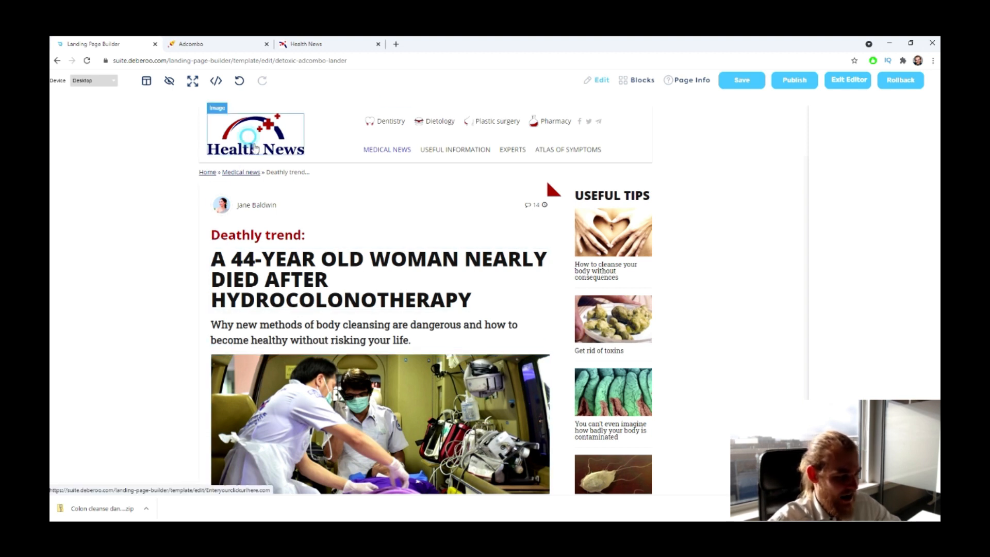
- Open Canva in a new browser tab
click(396, 44)
text(ca)
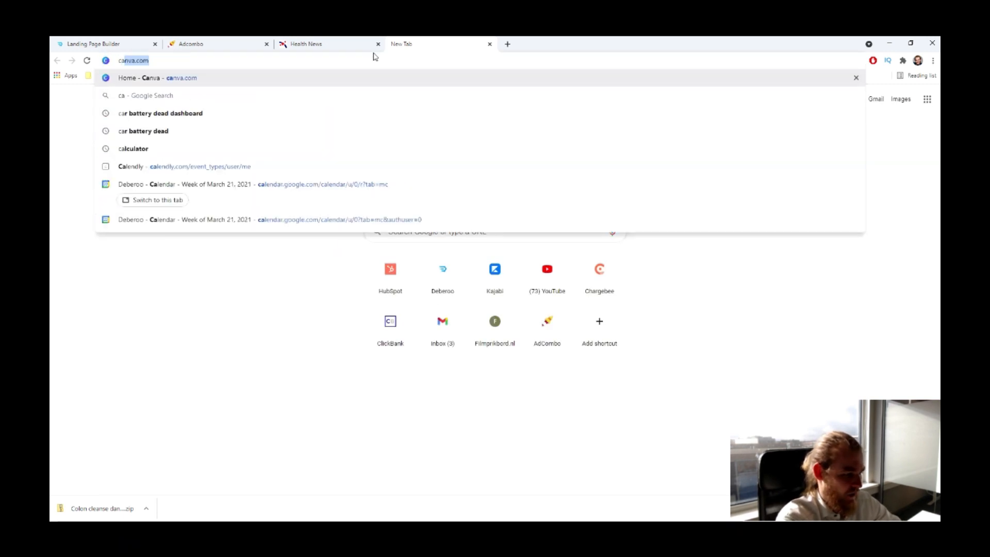
text(nva)
key(Return)
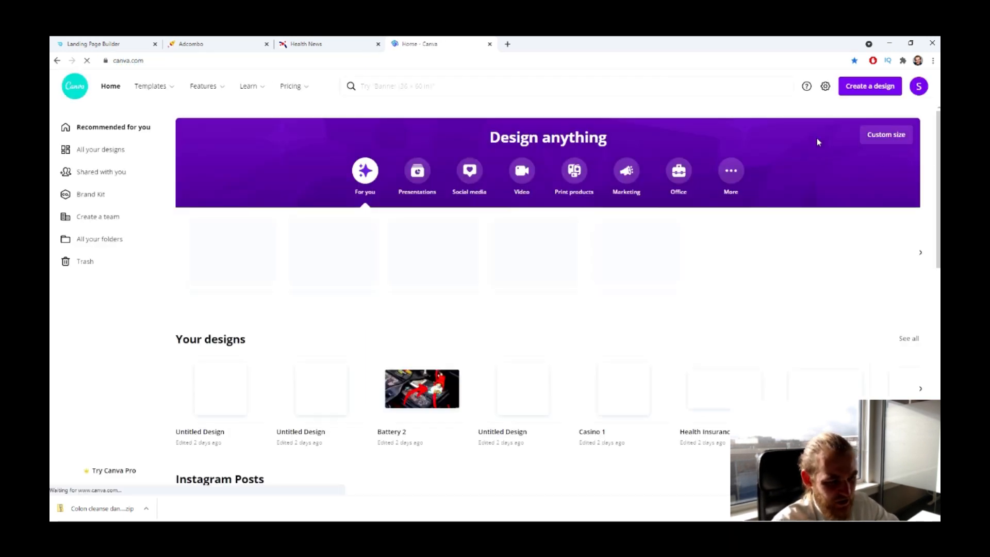
- Try a custom-size Canva design of 400 × 100 px, check the logo in the landing page builder, and close the design
click(878, 135)
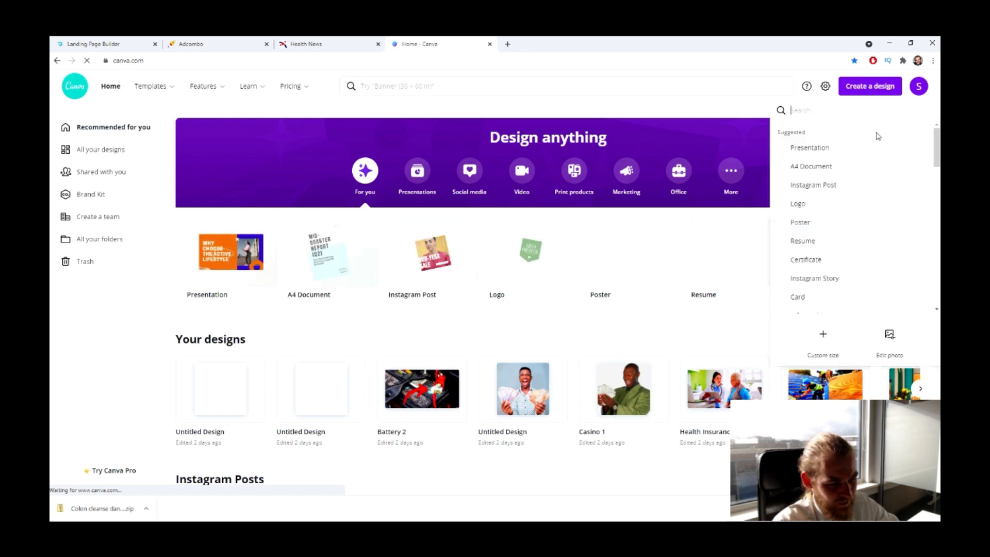
click(819, 345)
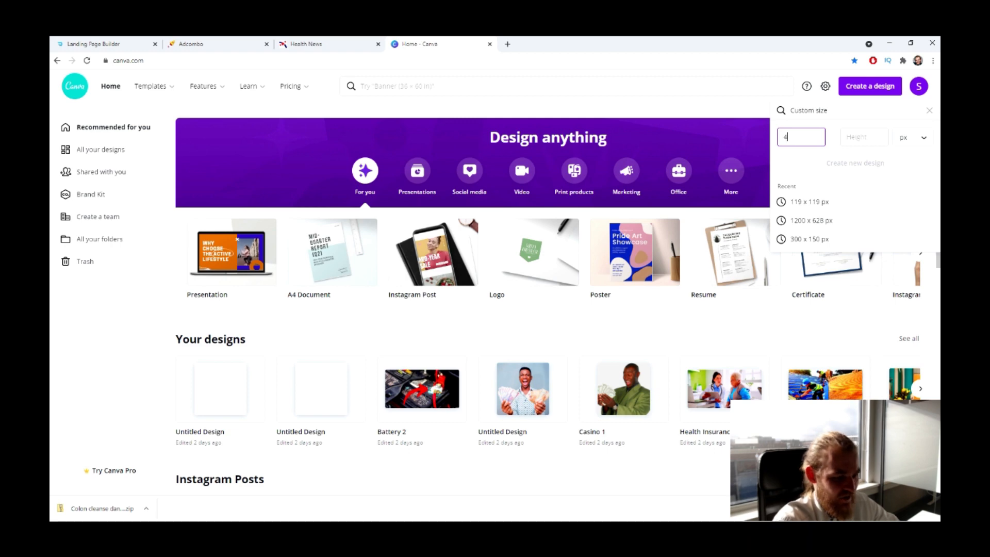
text(100)
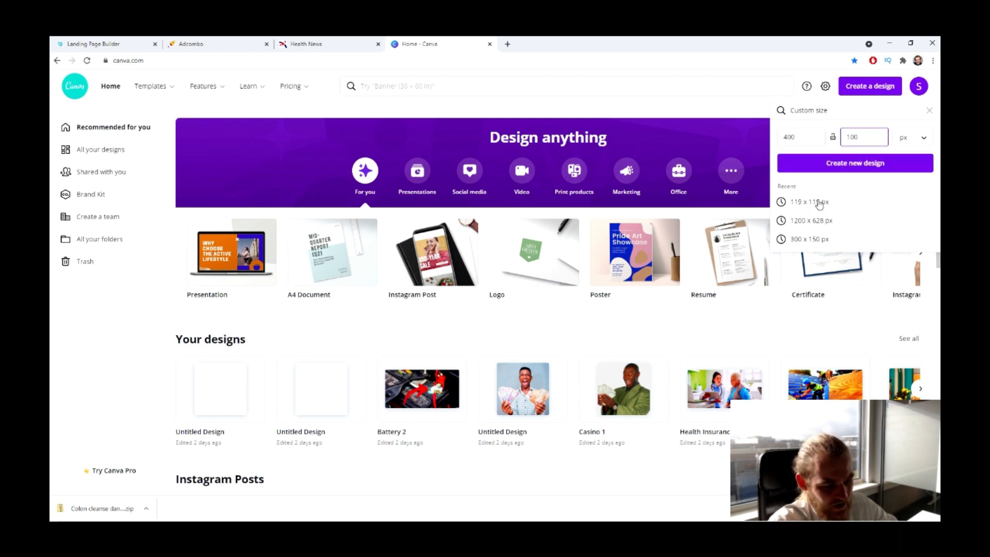
click(854, 163)
click(92, 44)
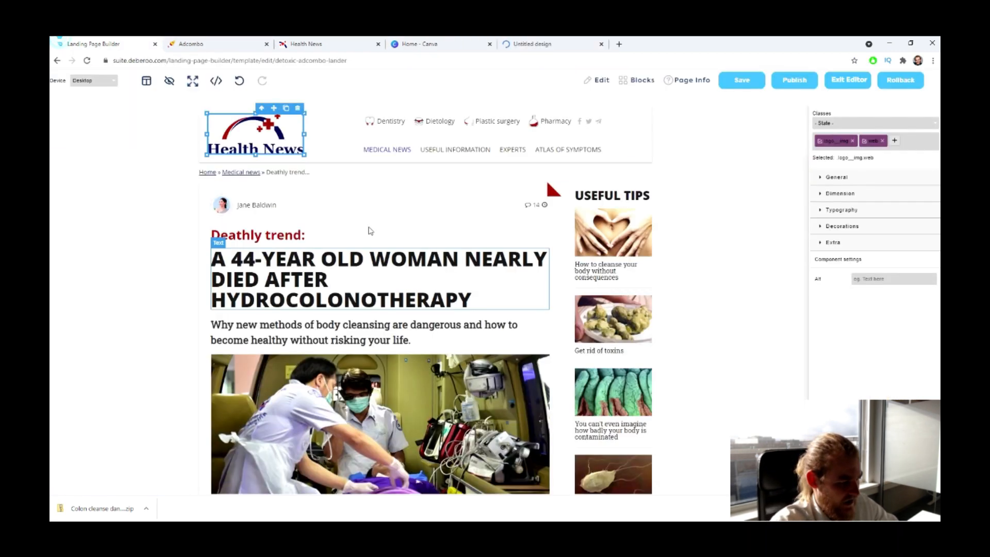
click(541, 44)
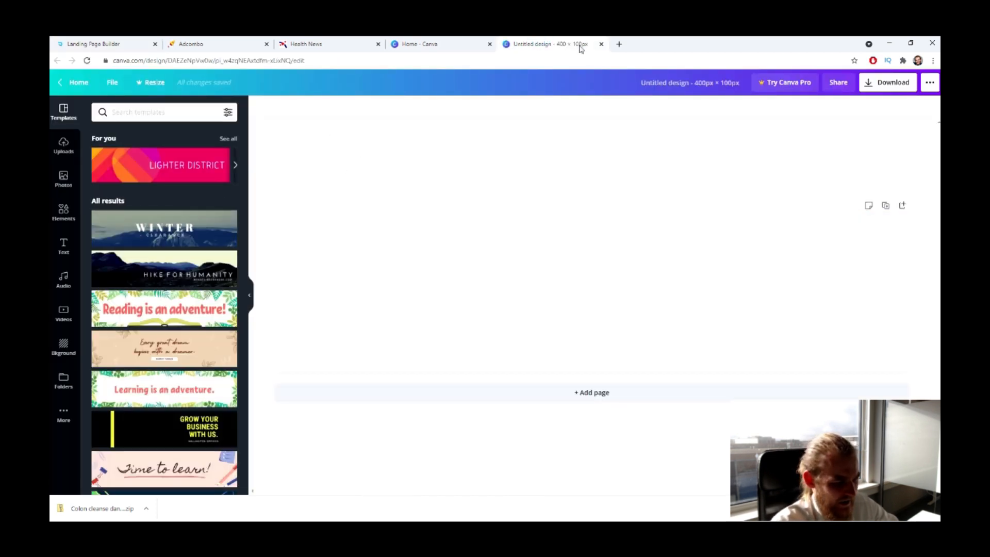
click(601, 44)
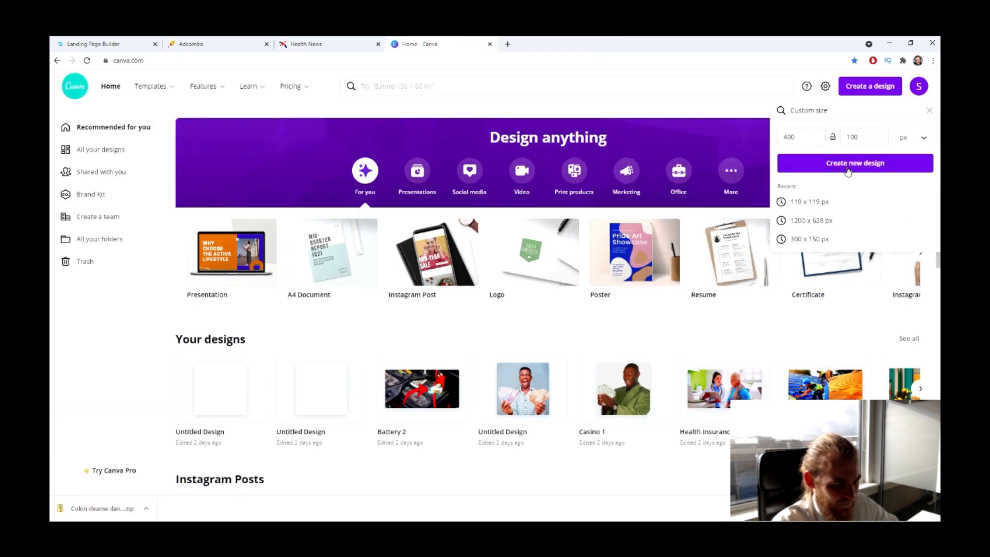
- Create a custom-size Canva design of 300 × 100 px
click(782, 136)
text(30)
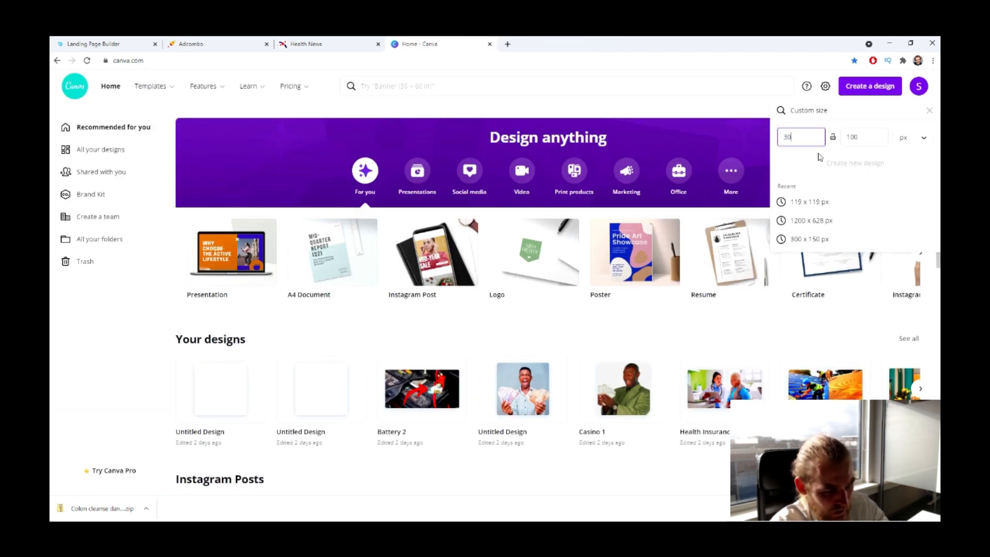
text(0)
click(870, 164)
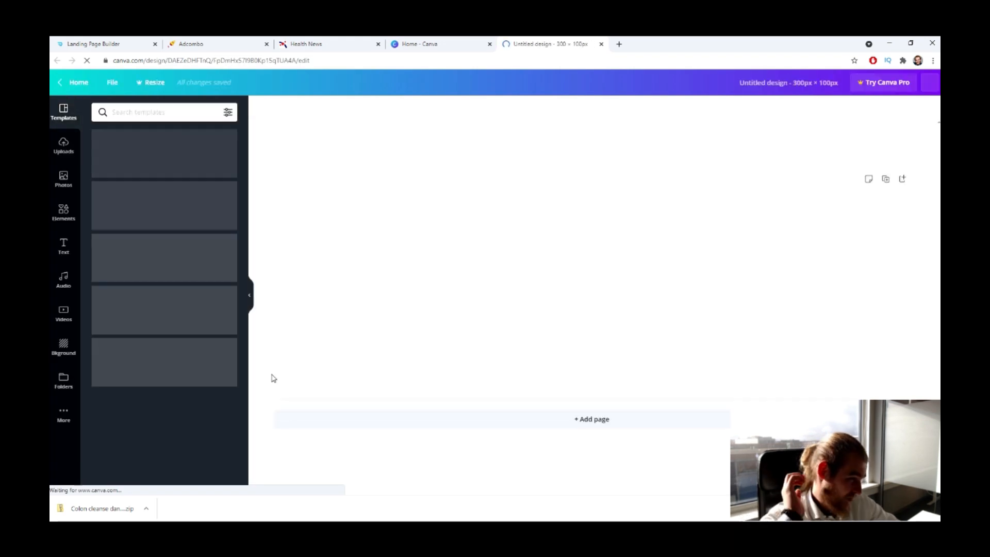
click(249, 294)
- Search Google Images for "health logo" in a new browser tab
click(619, 44)
text(h)
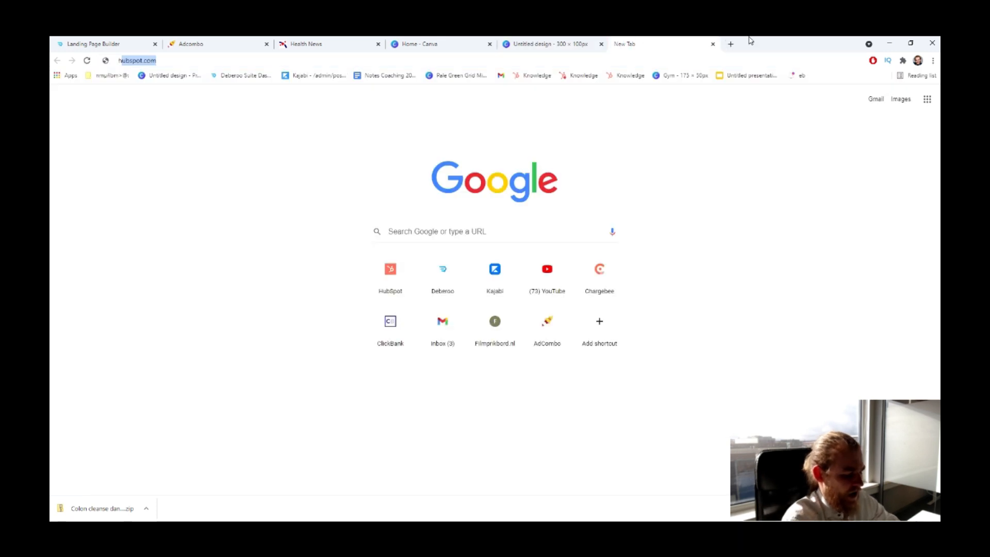
text(ealth logo)
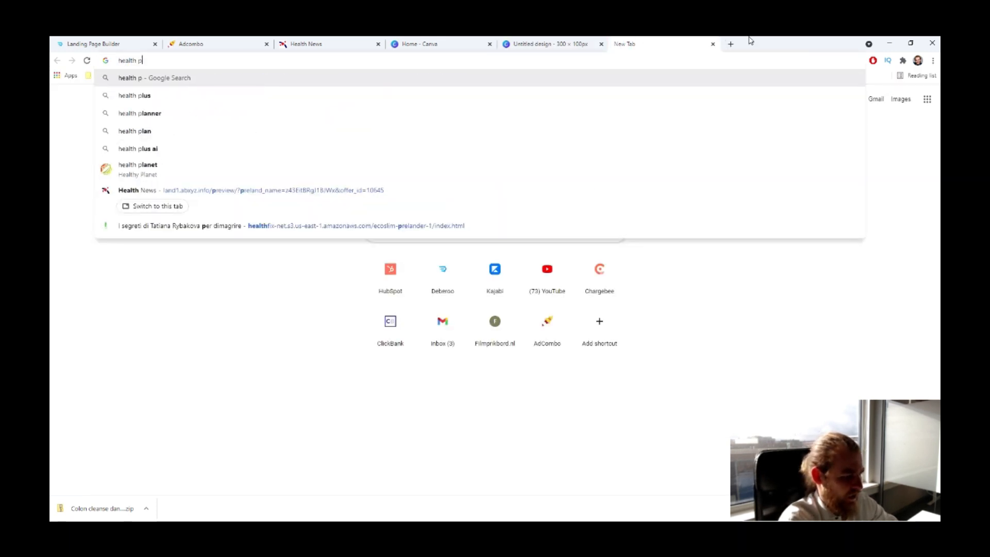
key(Return)
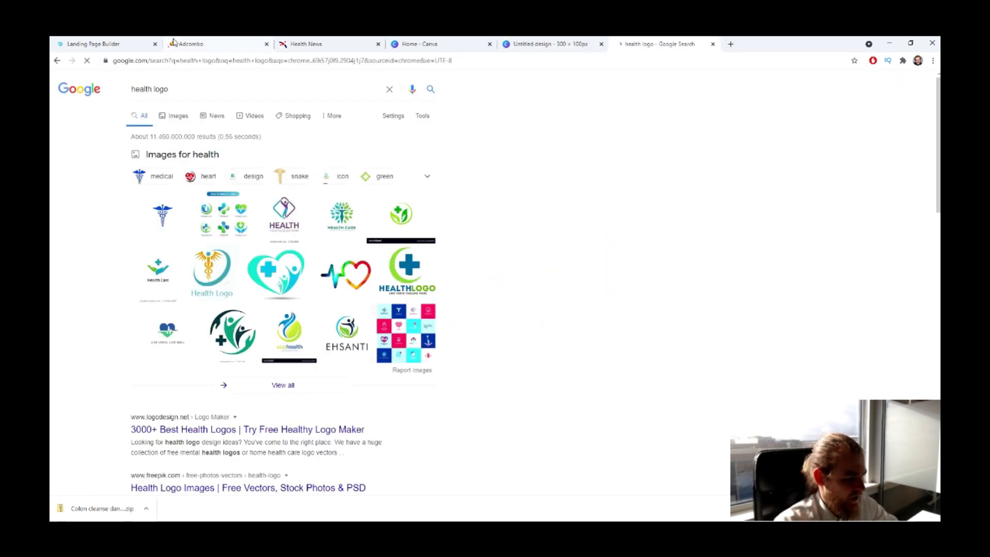
click(181, 118)
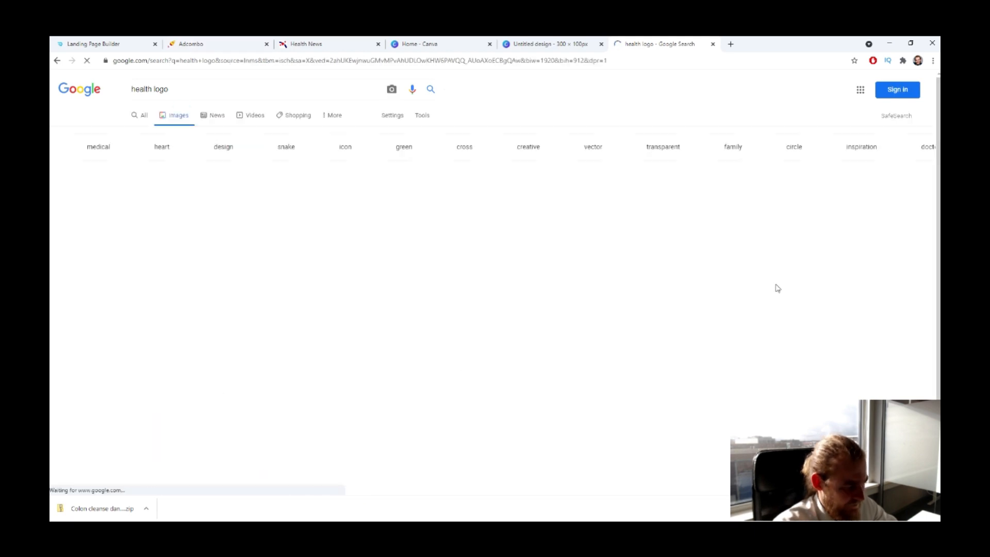
- Browse the health logo results and save the SeekLogo green plus logo with the white leaf as an image file
scroll(332, 287, down, 4)
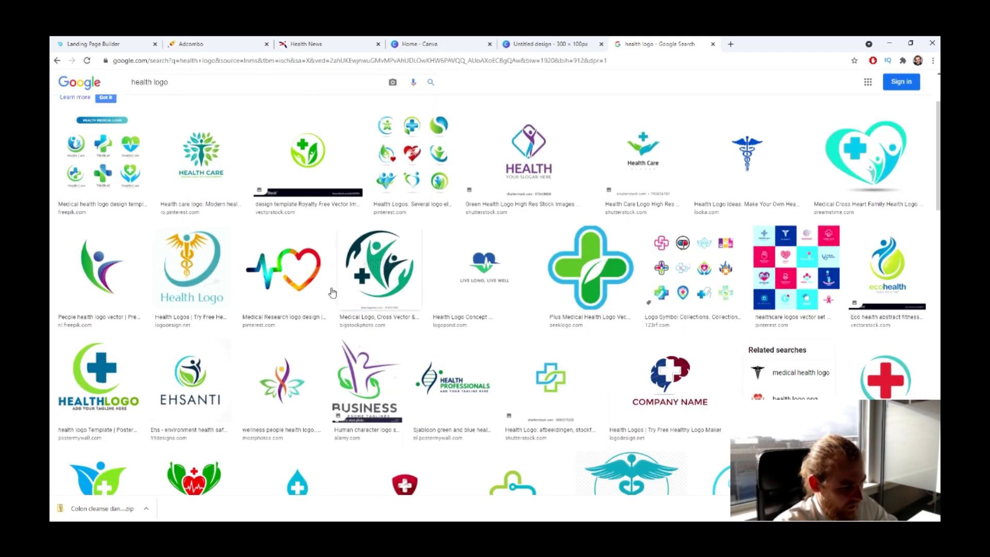
scroll(291, 304, down, 4)
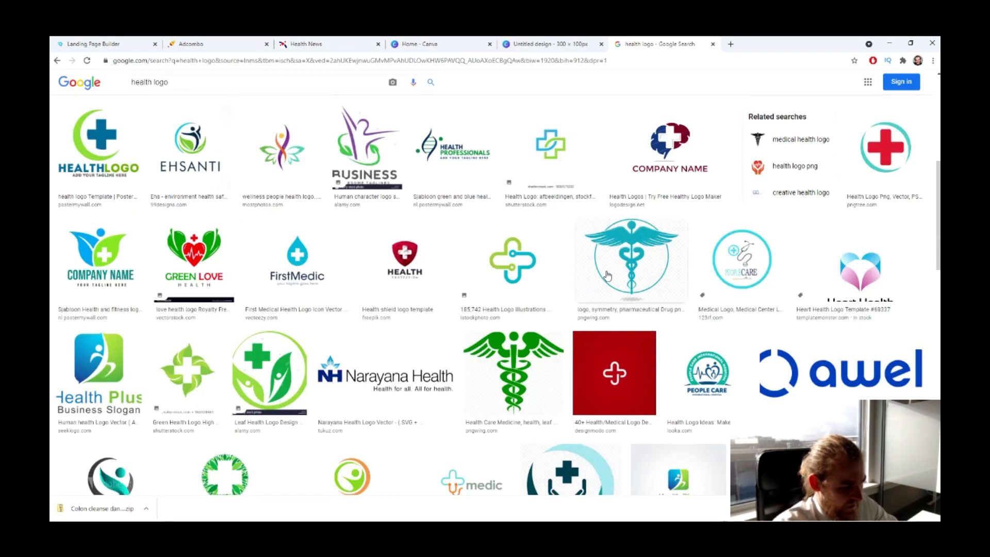
scroll(596, 277, up, 6)
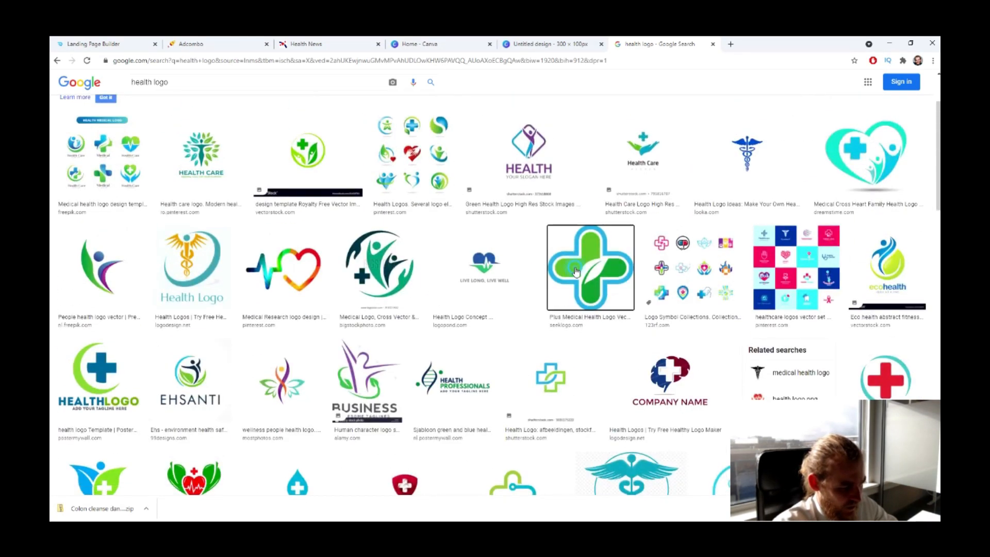
click(593, 268)
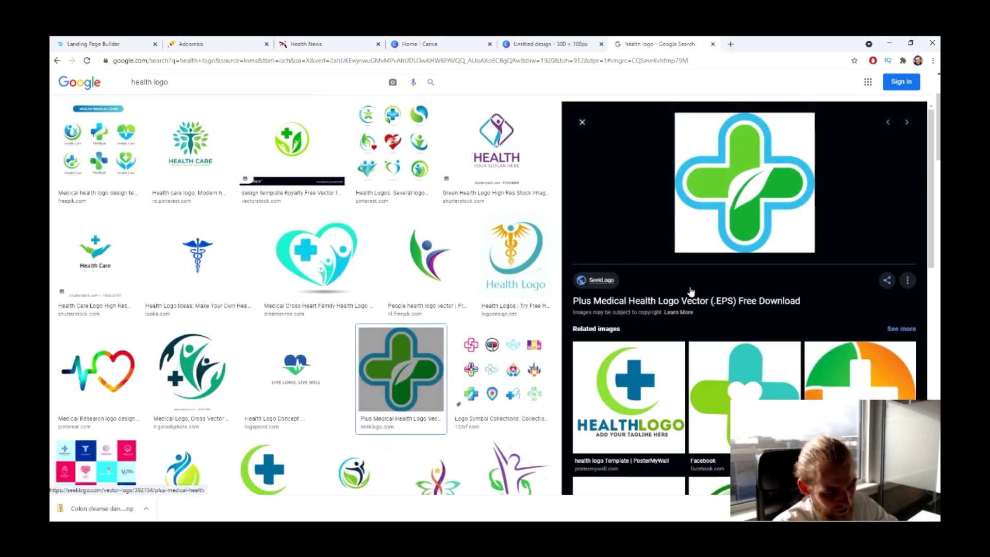
click(752, 395)
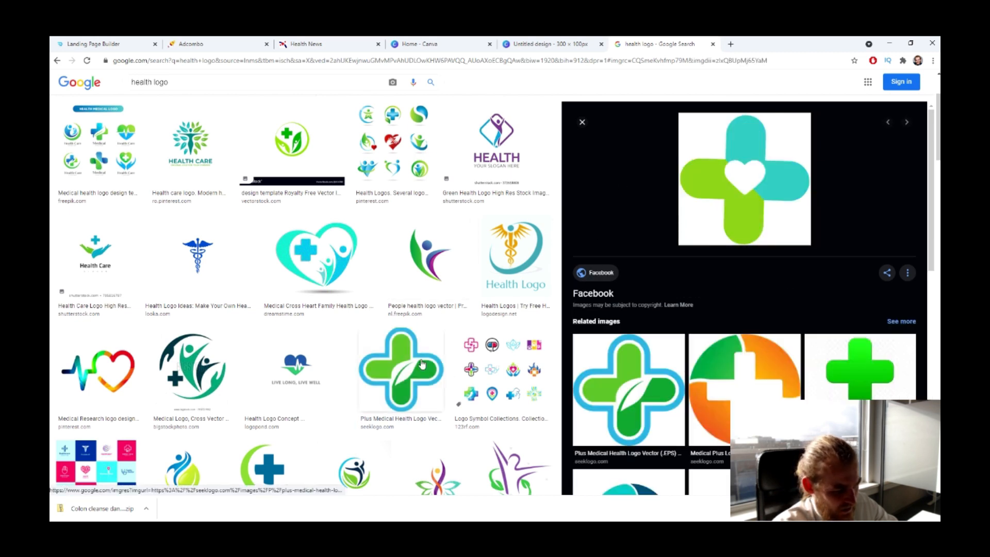
click(401, 368)
right_click(762, 220)
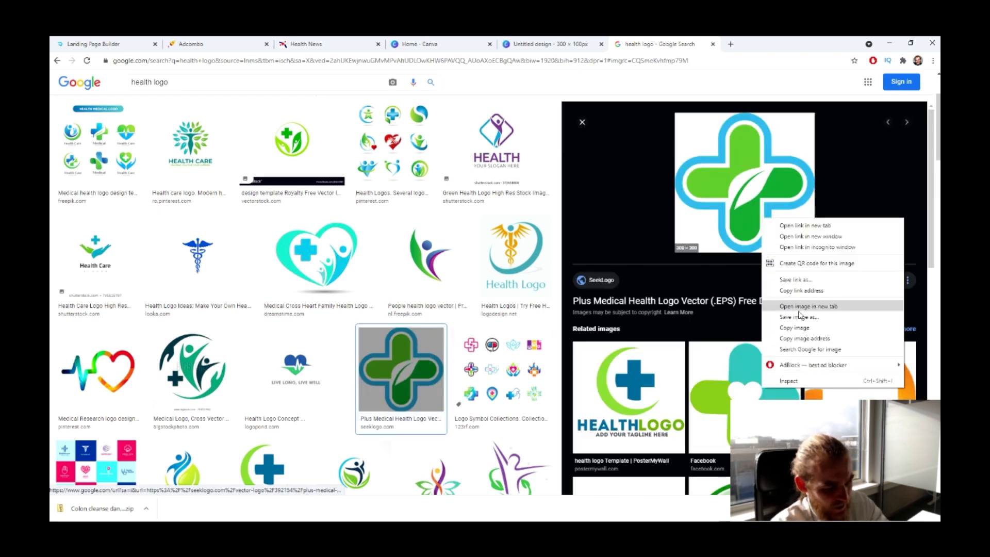
click(815, 319)
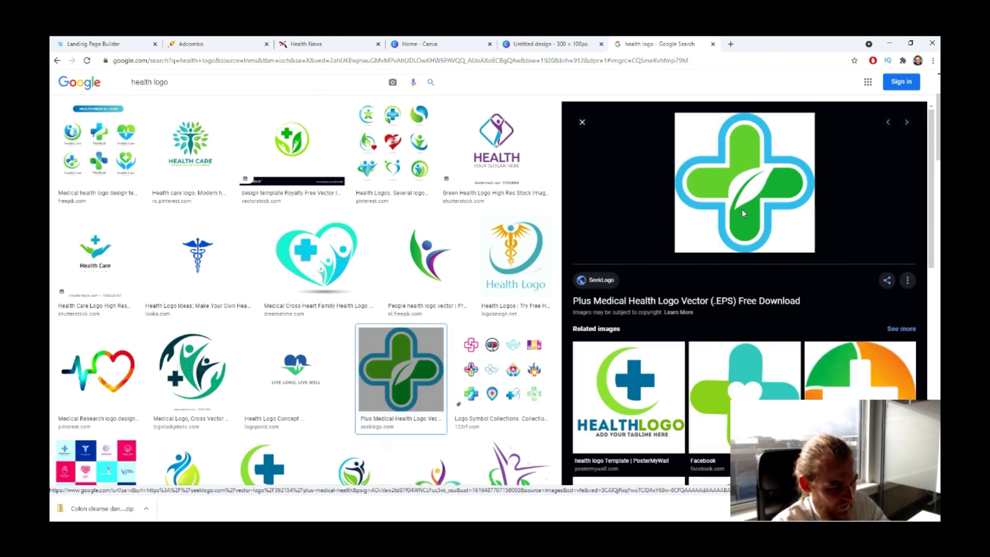
key(Return)
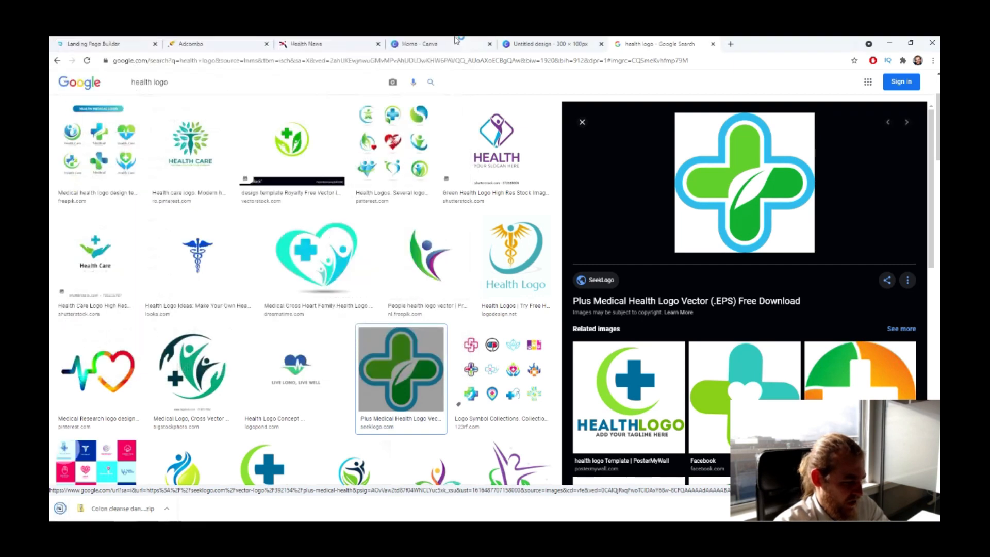
- Review the original Health News prelanding down to its Specialist Opinion section, and check the header logo in the landing page builder
click(304, 43)
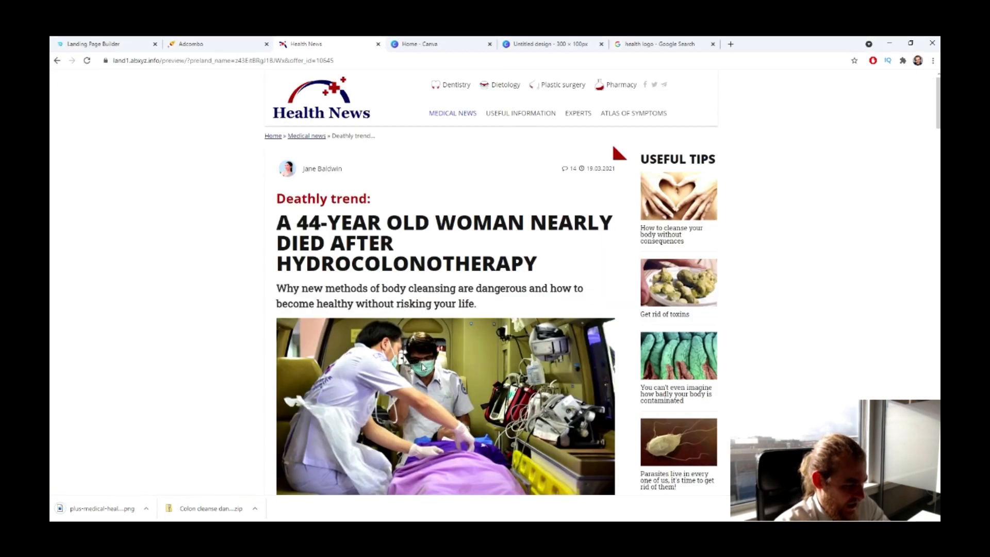
scroll(421, 366, down, 20)
scroll(419, 349, up, 12)
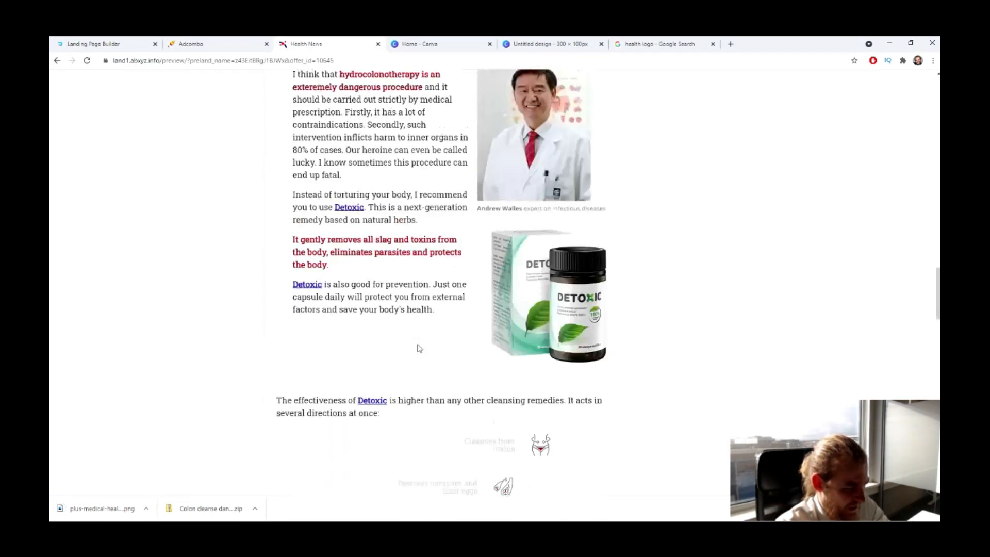
scroll(366, 340, up, 2)
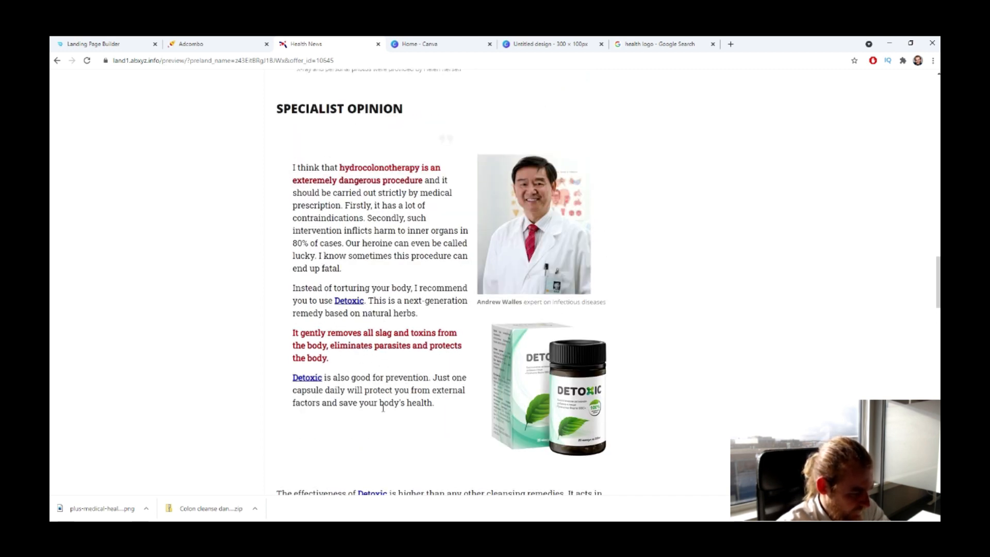
scroll(381, 412, up, 5)
scroll(377, 422, down, 3)
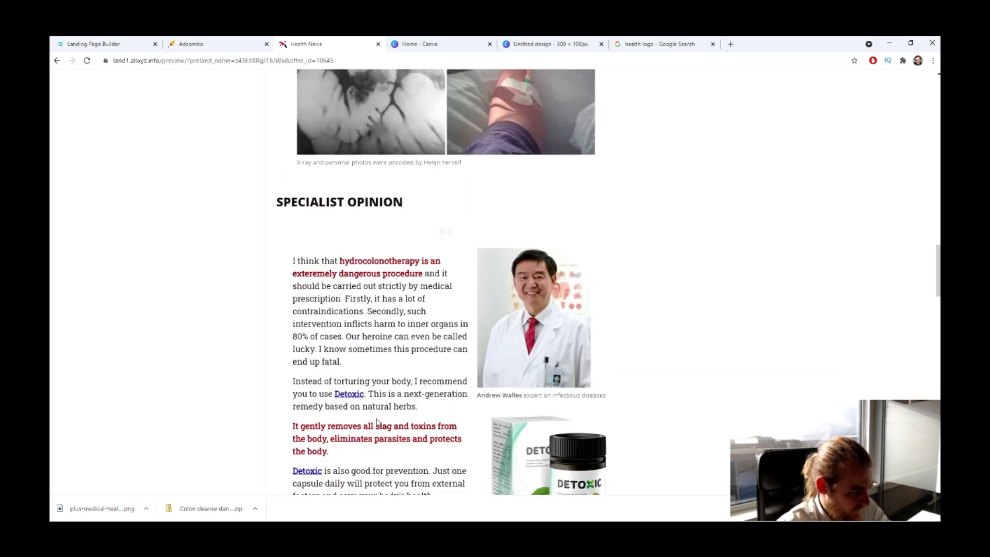
click(94, 43)
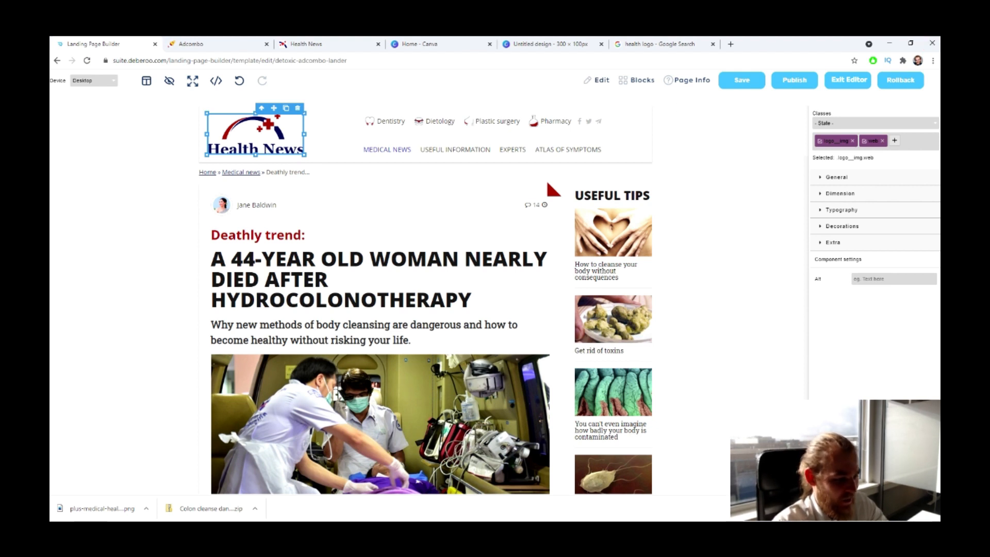
- Upload the downloaded plus-medical-health PNG to the 300 × 100 px Canva design and place it on the page
click(577, 43)
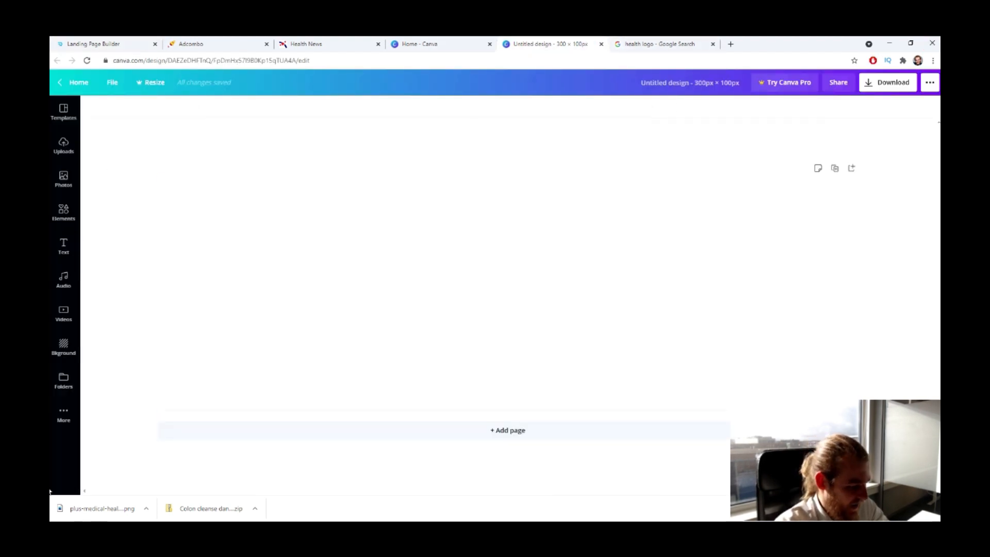
drag(91, 508, 196, 392)
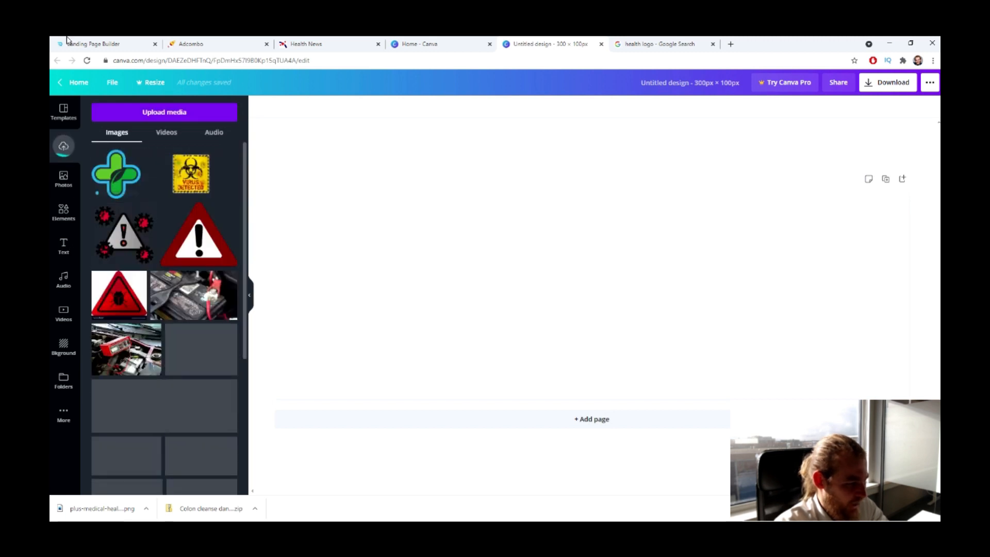
drag(350, 240, 350, 279)
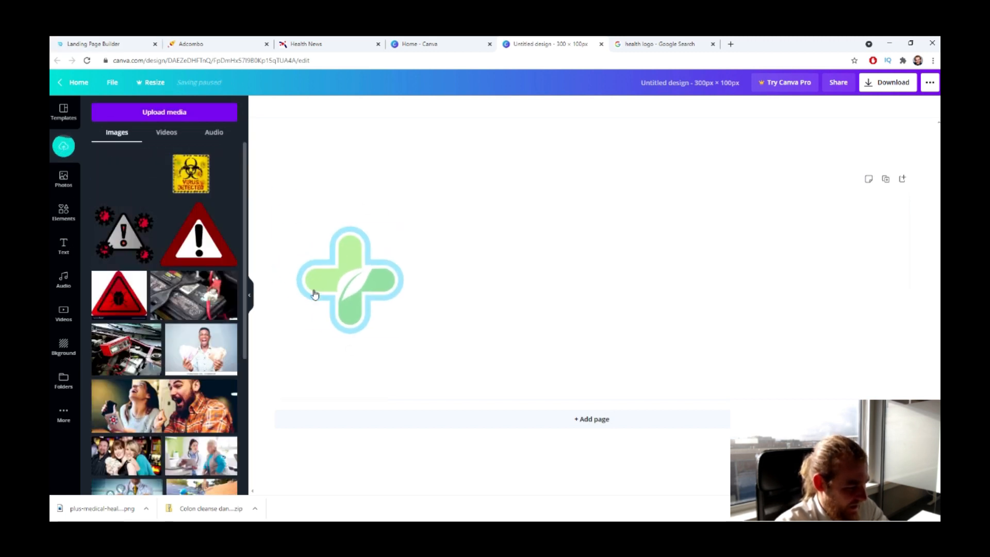
- Enlarge the green plus logo to nearly the full page height and position it at the page's left edge
click(249, 295)
drag(186, 220, 161, 184)
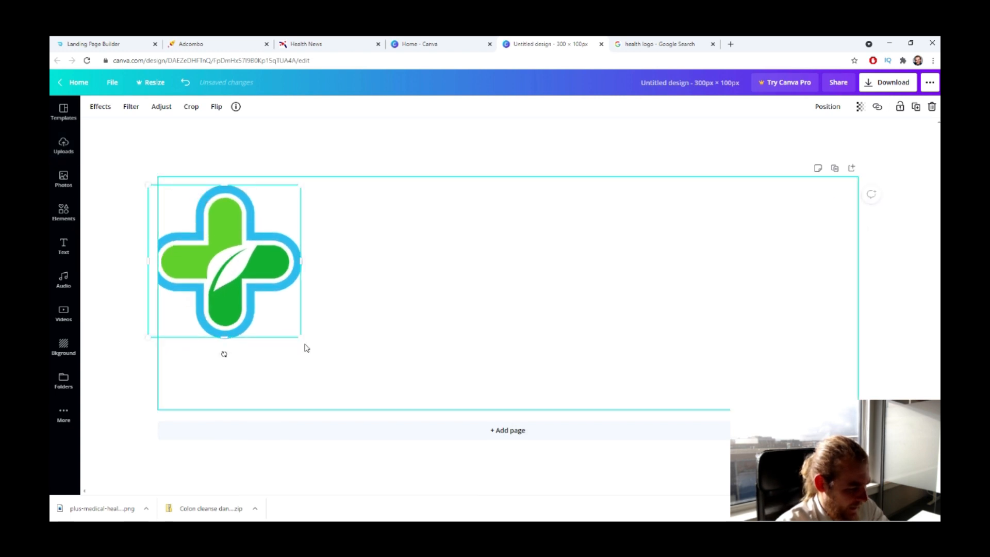
drag(302, 338, 385, 402)
drag(294, 305, 308, 301)
click(530, 324)
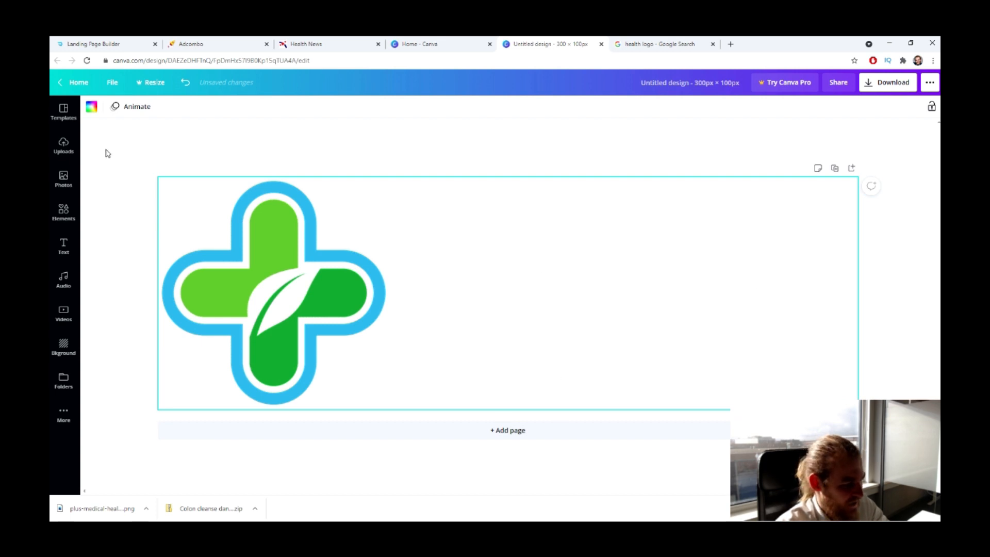
- Add a heading text box beside the green plus logo
click(64, 246)
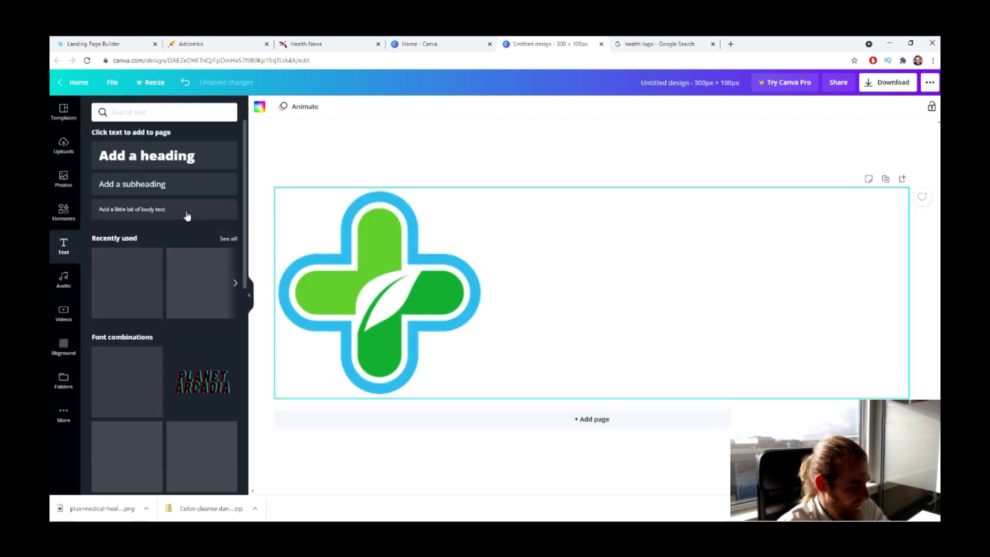
scroll(193, 219, down, 3)
scroll(196, 222, up, 3)
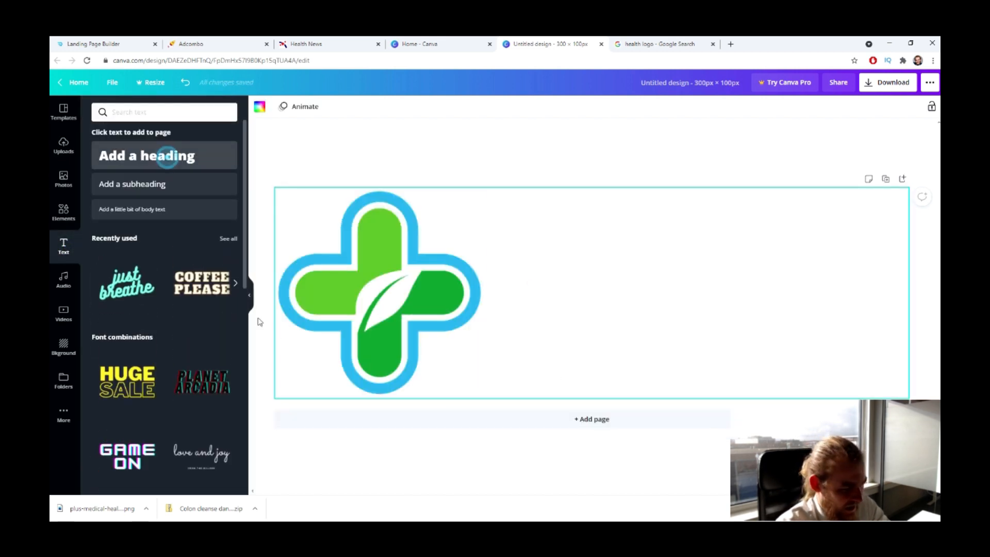
click(170, 157)
click(247, 298)
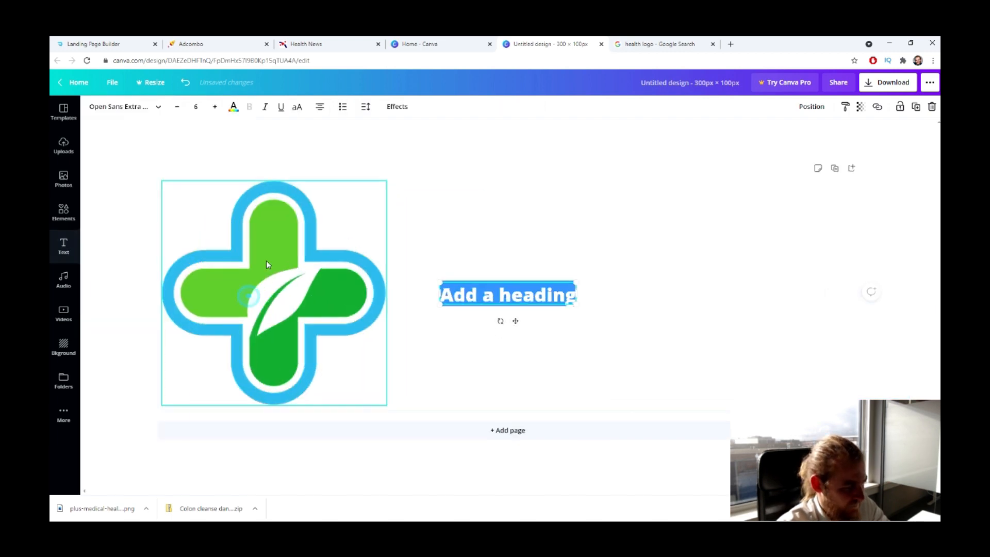
- Compare the Health News header, the health logo image results and the logo in the landing page builder for naming ideas
click(306, 44)
scroll(326, 235, up, 15)
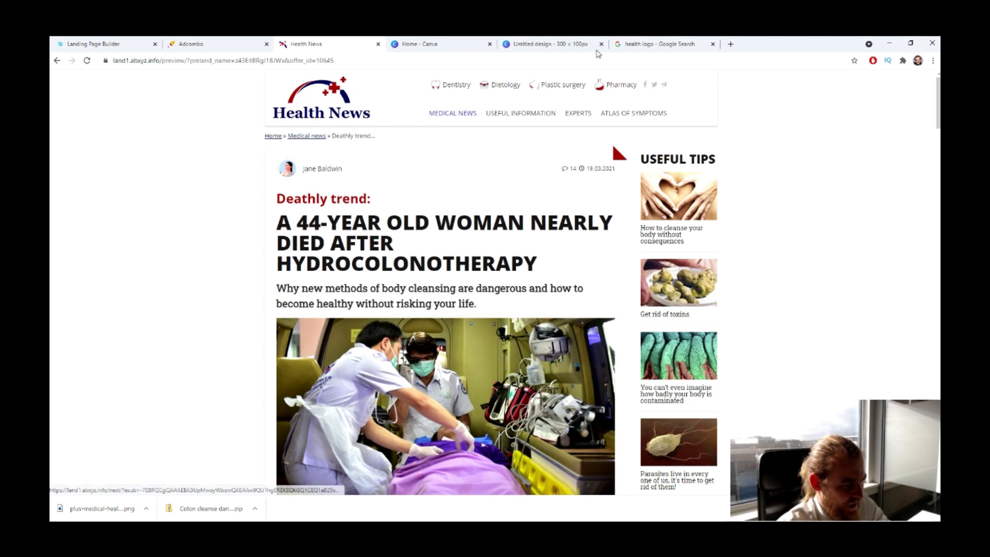
click(665, 44)
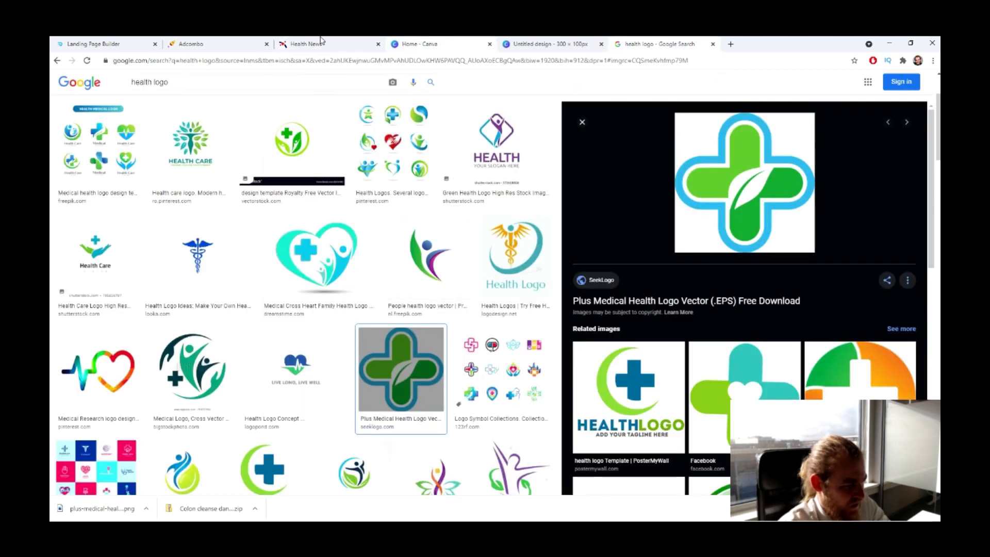
click(103, 44)
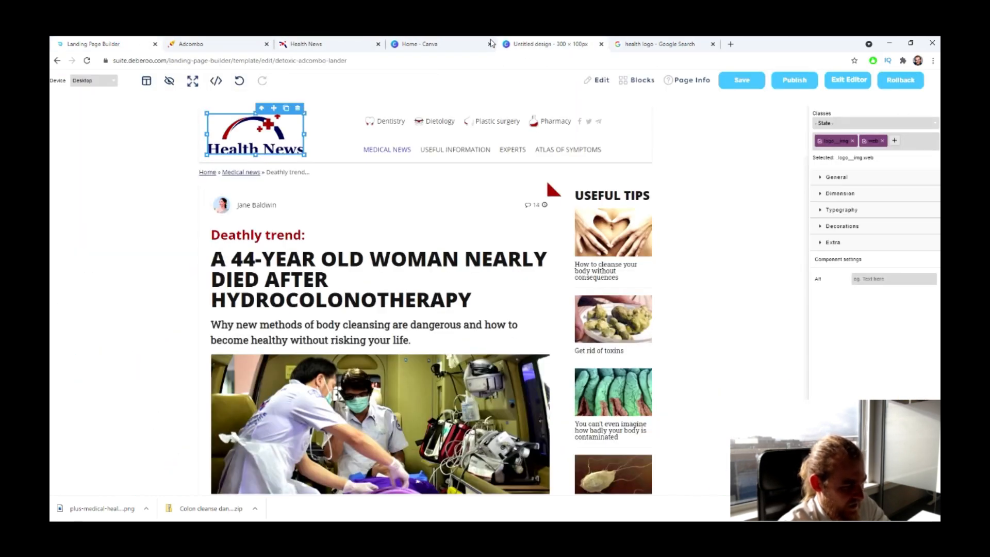
- Return to the Canva design and replace the heading placeholder with "Natural Health"
click(536, 44)
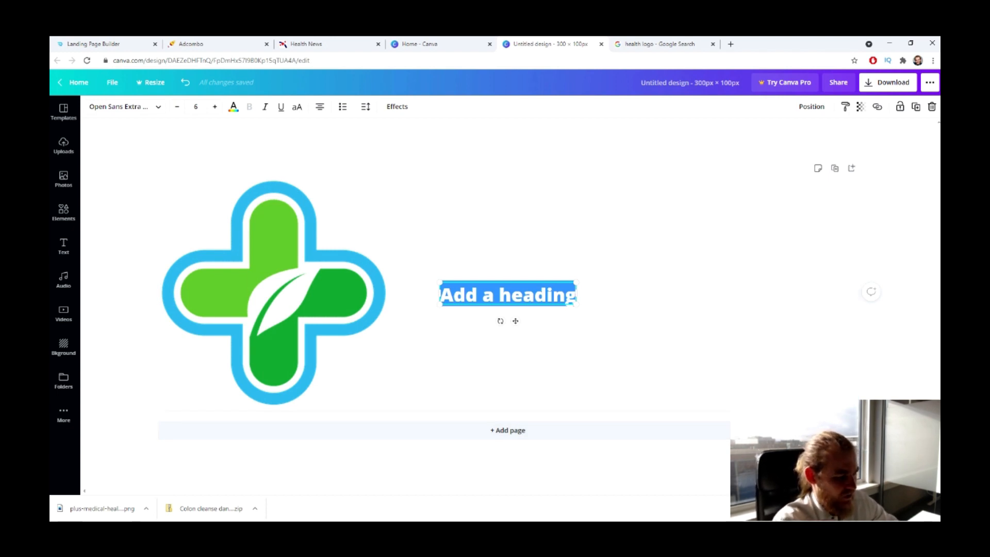
triple_click(523, 295)
text(Nat)
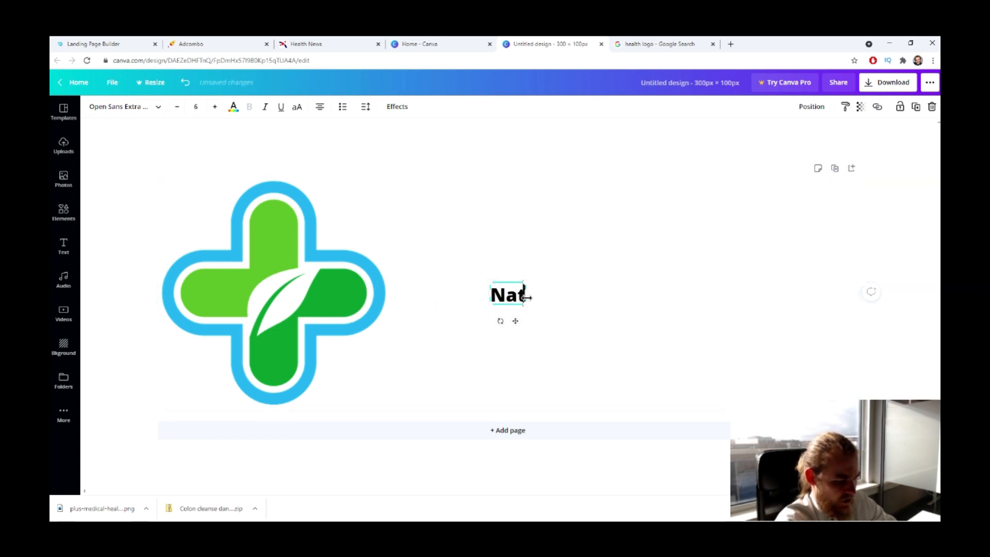
text(ural Health)
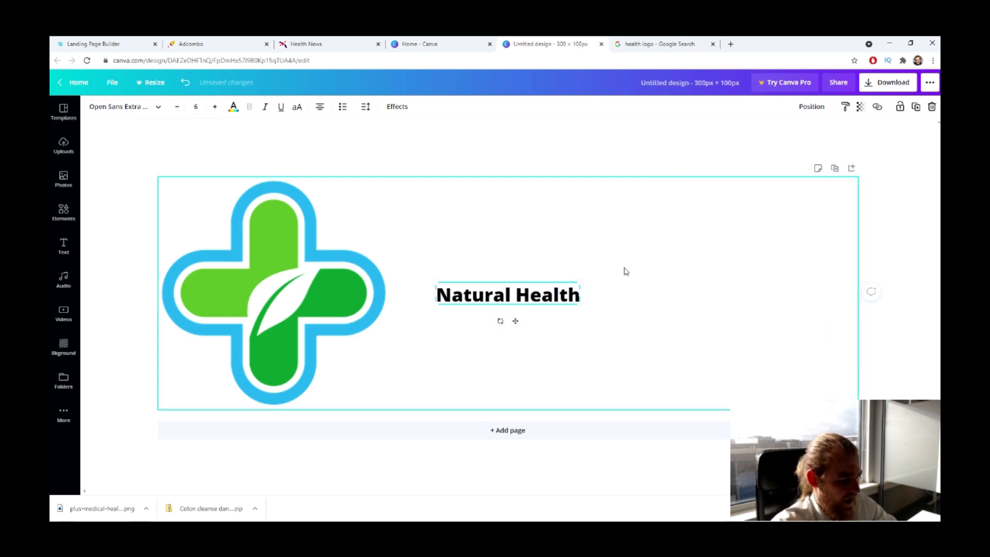
- Set the font size of the whole "Natural Health" heading to 11
key(ctrl+a)
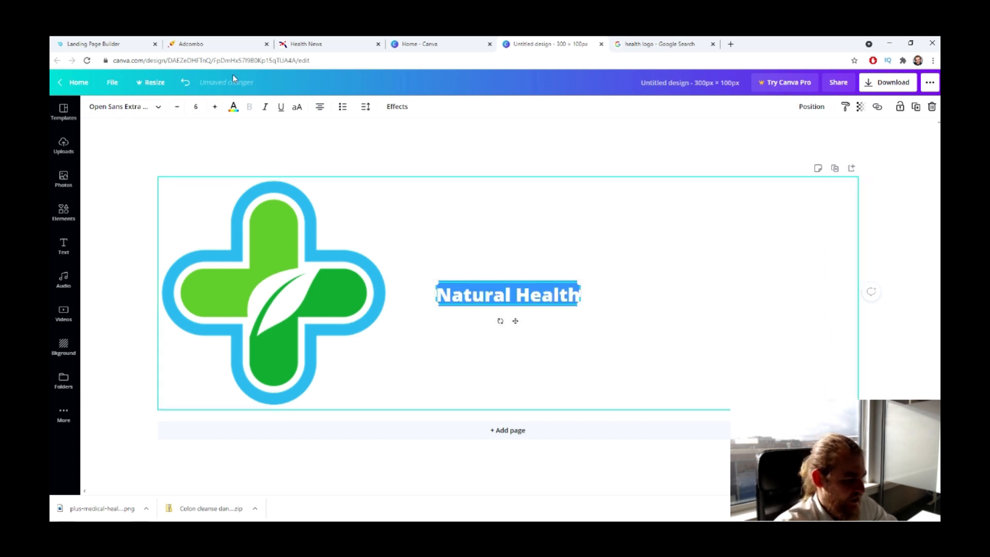
click(215, 106)
click(215, 107)
click(215, 106)
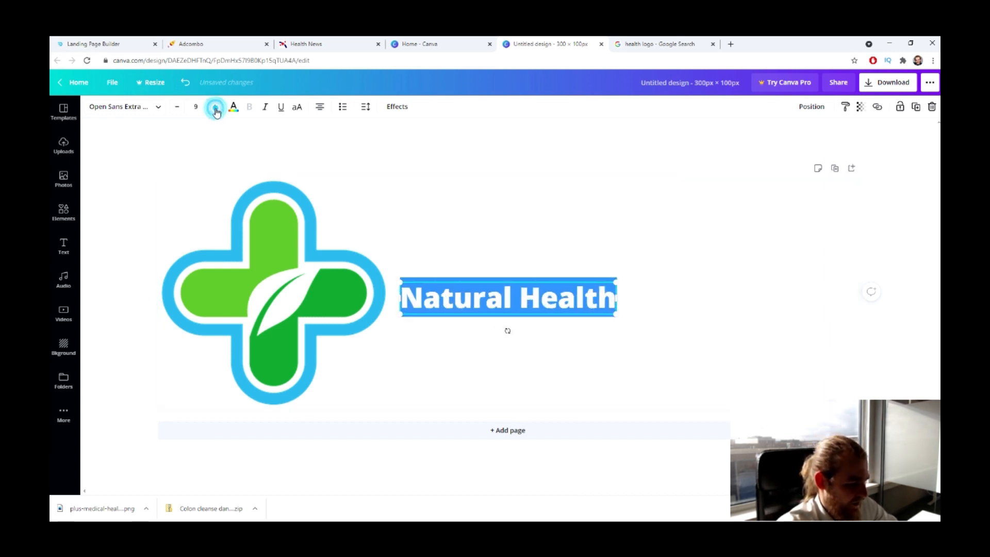
click(215, 106)
click(215, 106)
- Change the "Natural Health" heading's font to Bukhari Script and look through the other available fonts
click(123, 107)
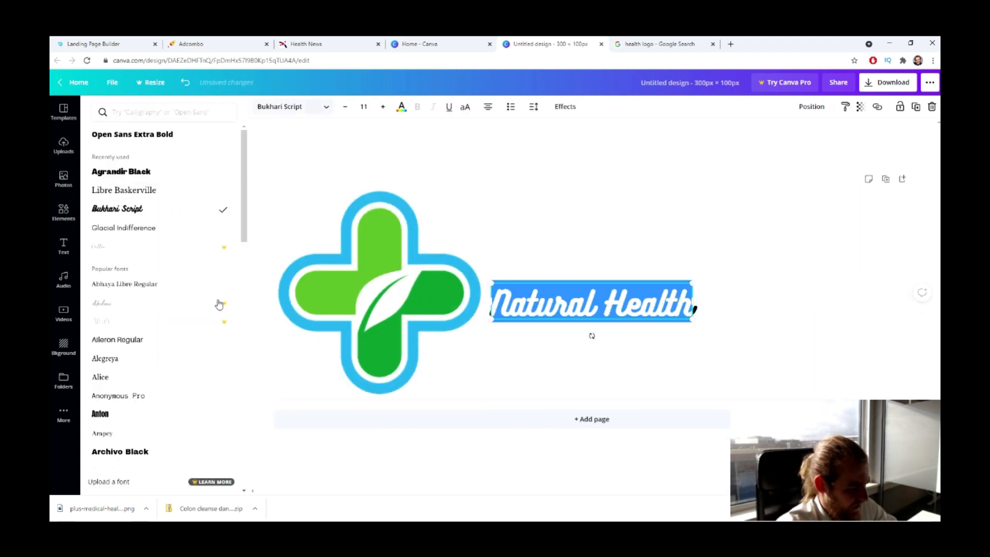
scroll(218, 297, down, 15)
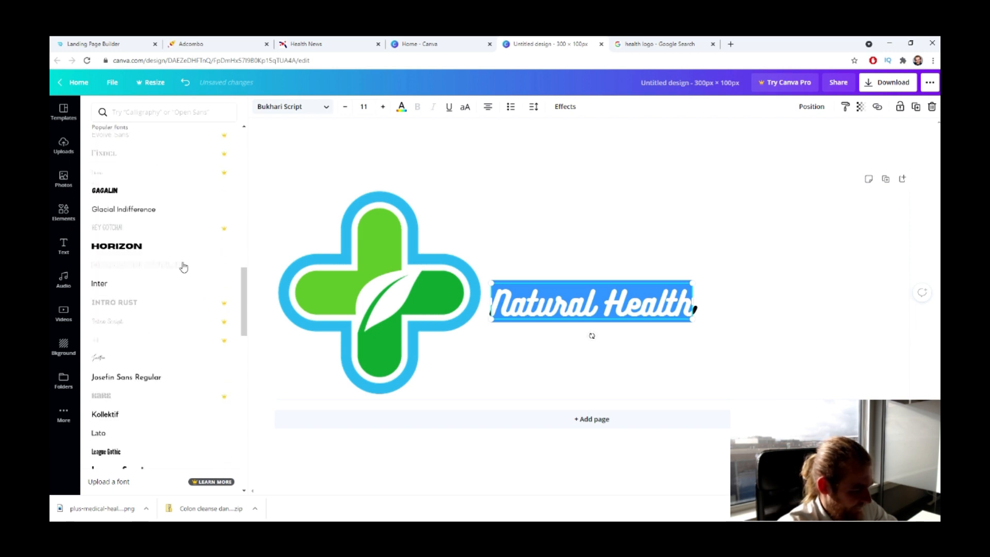
scroll(175, 266, down, 5)
scroll(178, 263, down, 10)
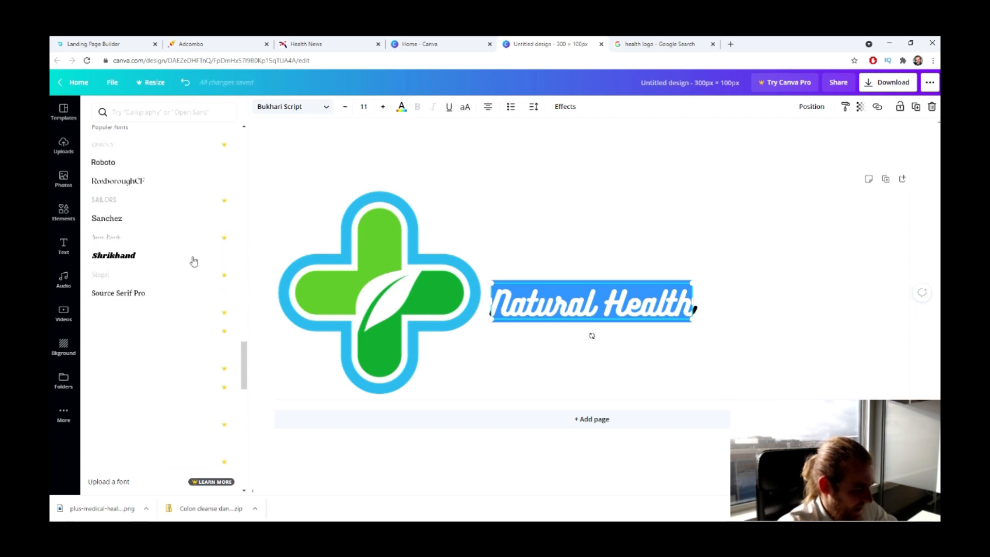
scroll(162, 282, down, 4)
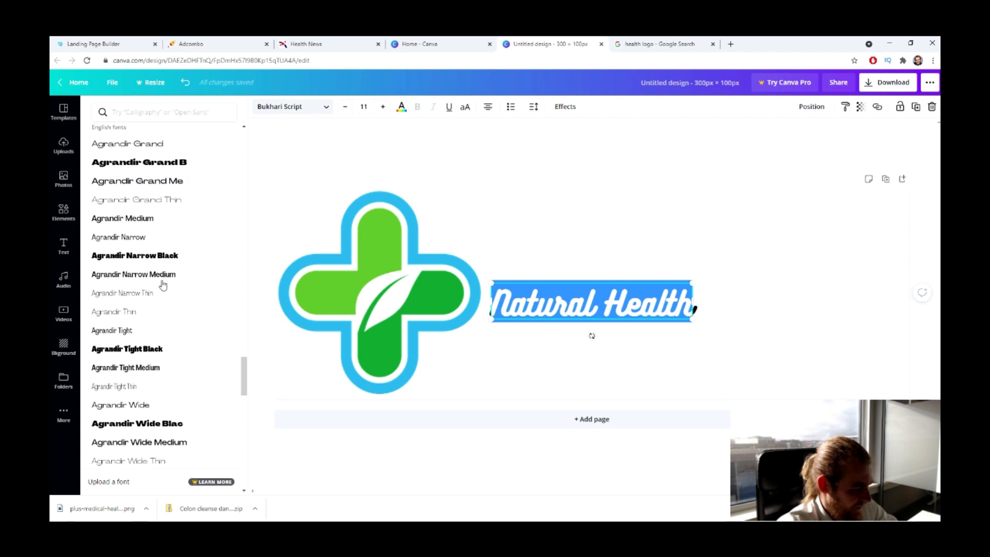
click(605, 324)
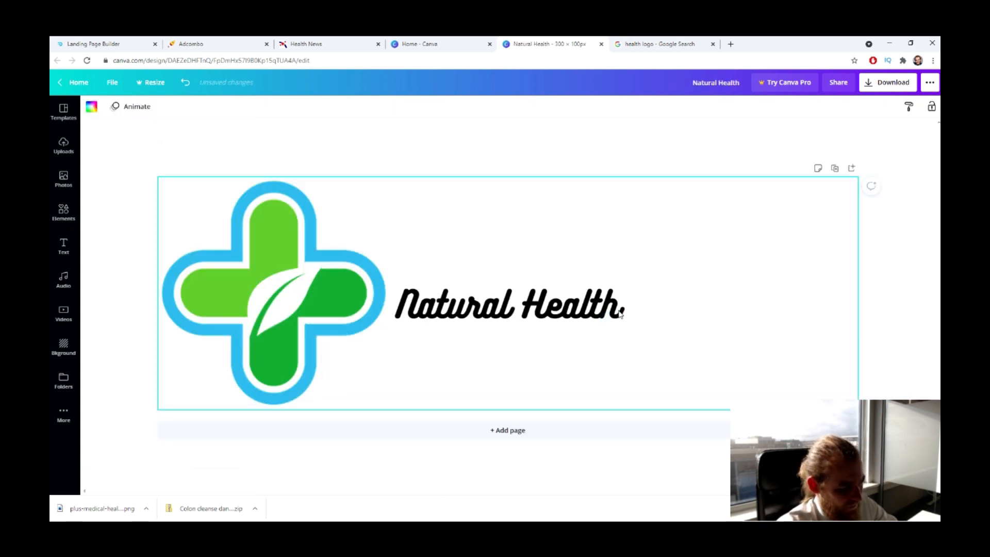
- Set the font size of the whole "Natural Health" heading to 17
double_click(590, 302)
click(214, 107)
click(215, 107)
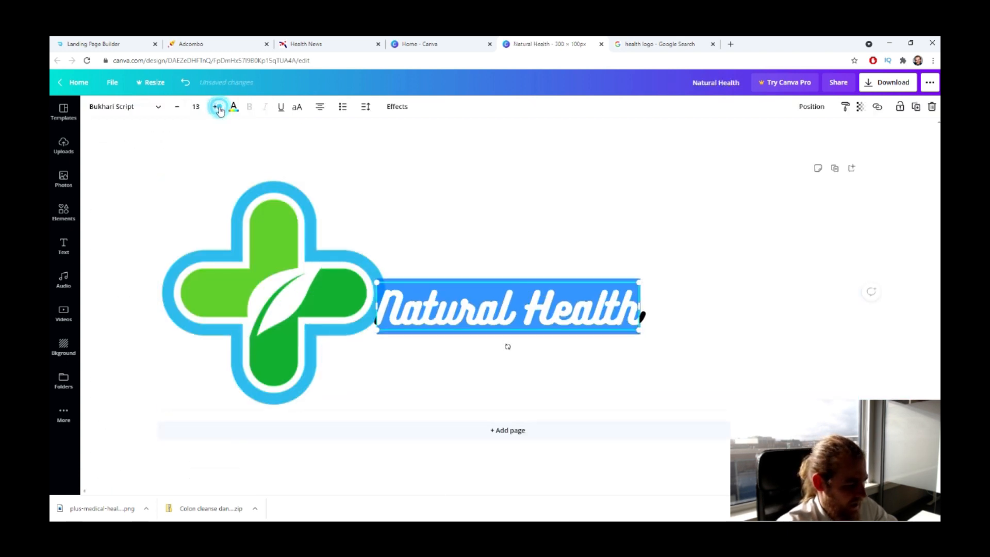
click(215, 107)
click(215, 106)
click(215, 106)
click(215, 106)
- Split the heading into two lines, "Natural" above "Health", and reduce the line height so the lines sit closer together
click(525, 312)
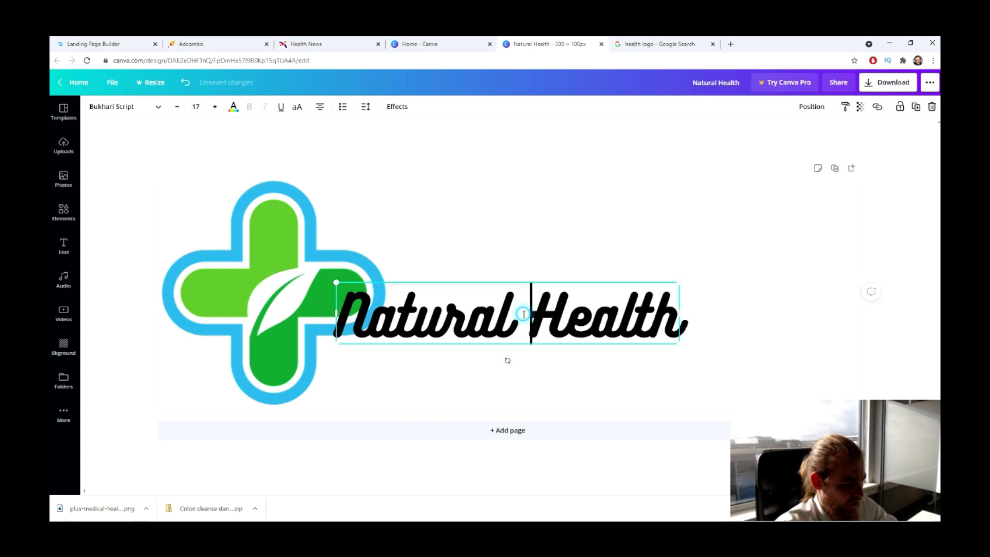
key(Return)
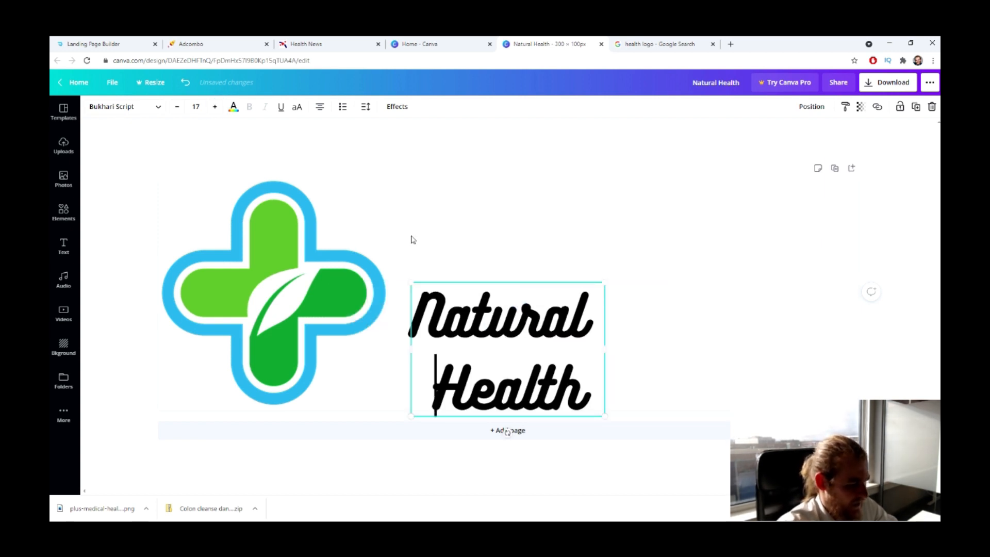
key(ctrl+a)
click(368, 108)
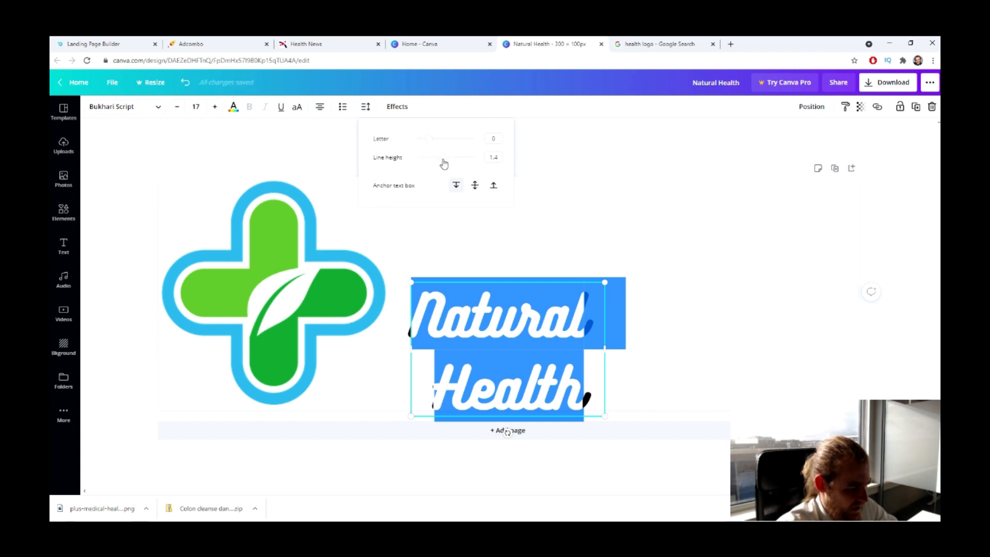
drag(443, 159, 433, 163)
click(688, 190)
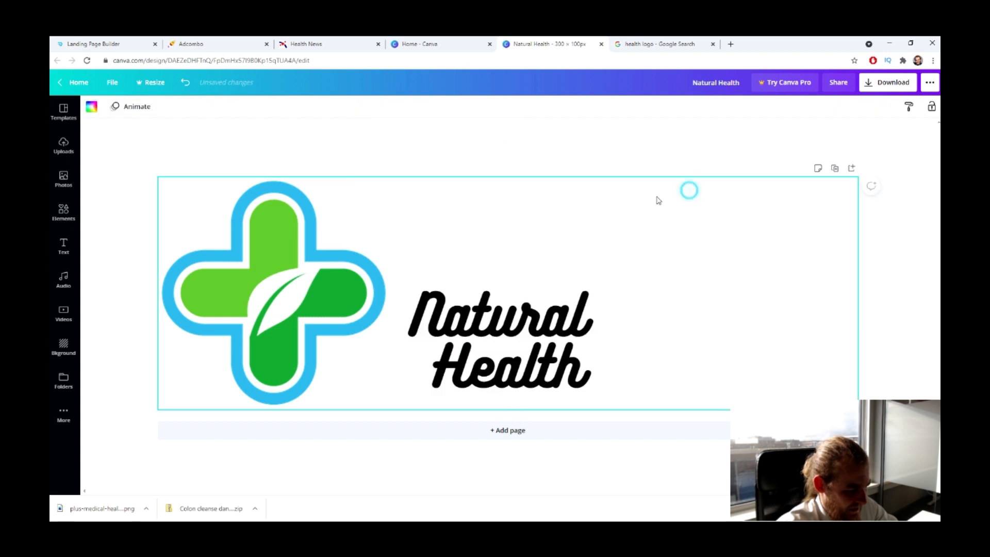
click(521, 340)
key(ctrl+a)
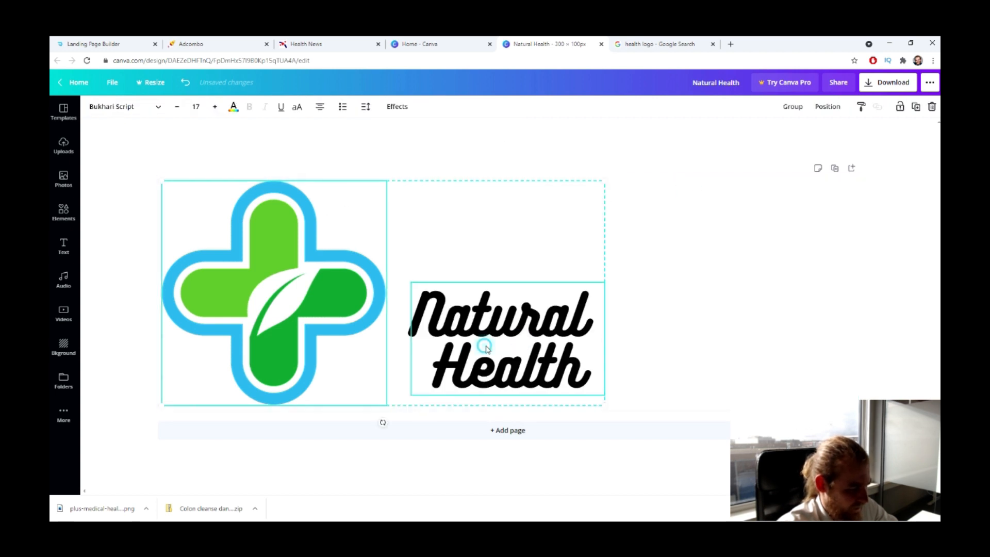
click(901, 378)
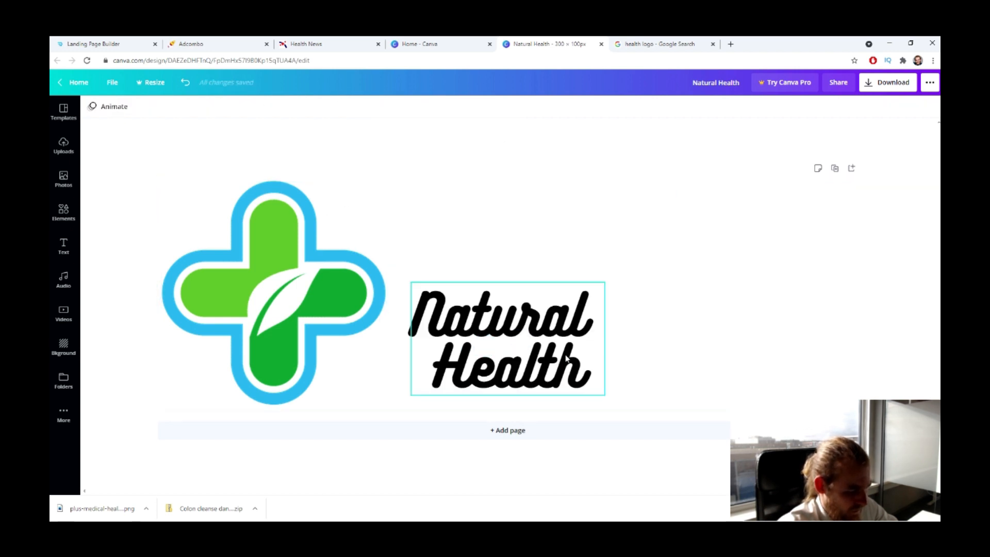
- Set the two-line heading's font size to 32 and place it beside the plus logo, clear of it and within the canvas
double_click(565, 355)
key(ctrl+a)
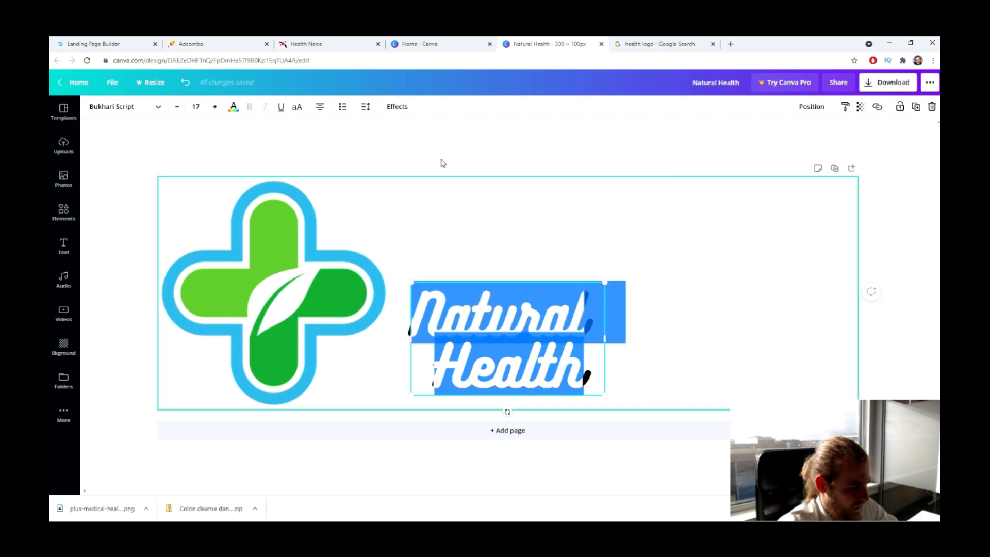
click(218, 108)
click(218, 107)
click(217, 107)
click(217, 107)
click(217, 108)
click(217, 108)
click(217, 107)
click(217, 107)
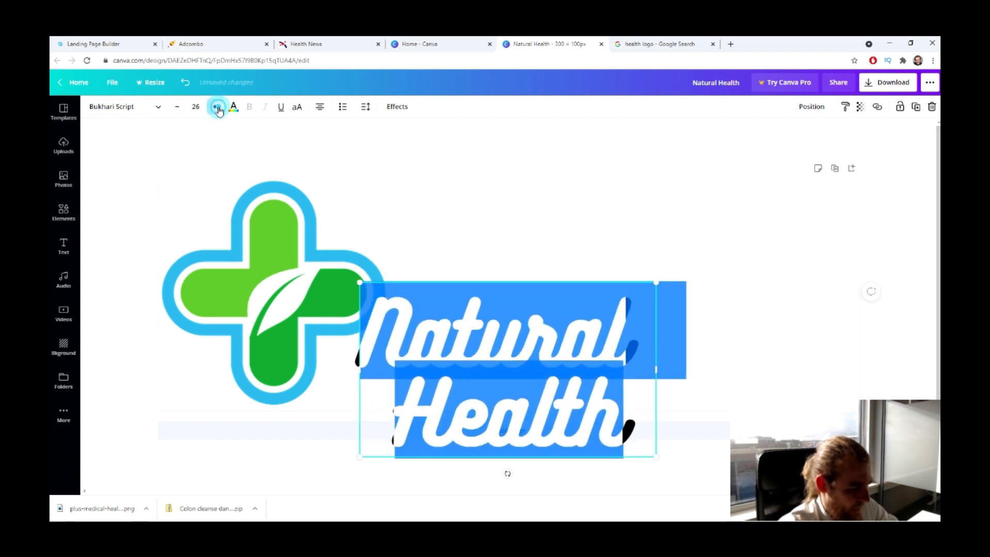
click(217, 107)
click(218, 108)
click(218, 107)
click(218, 107)
click(218, 107)
click(217, 107)
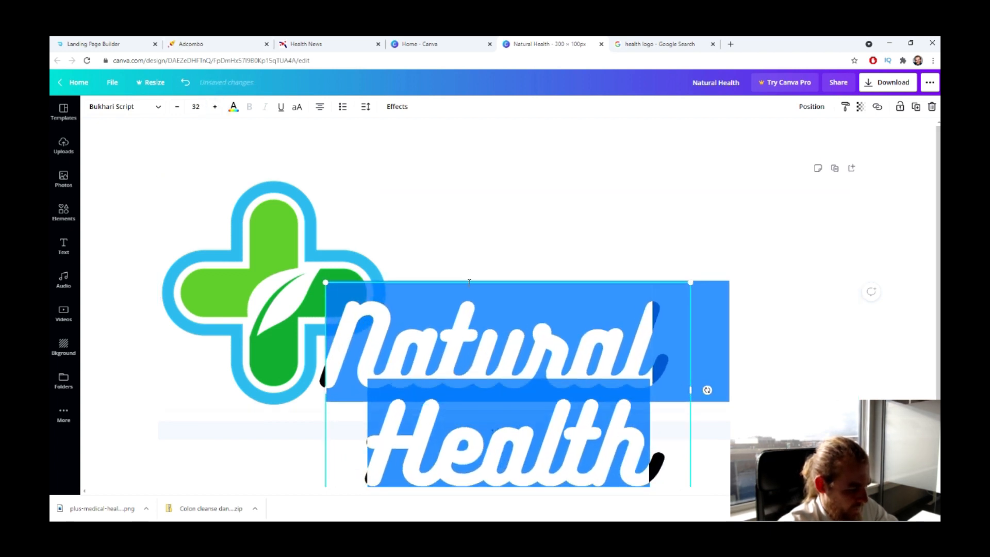
mouse_move(474, 279)
mouse_down()
mouse_move(558, 241)
mouse_move(555, 191)
mouse_move(564, 181)
mouse_up()
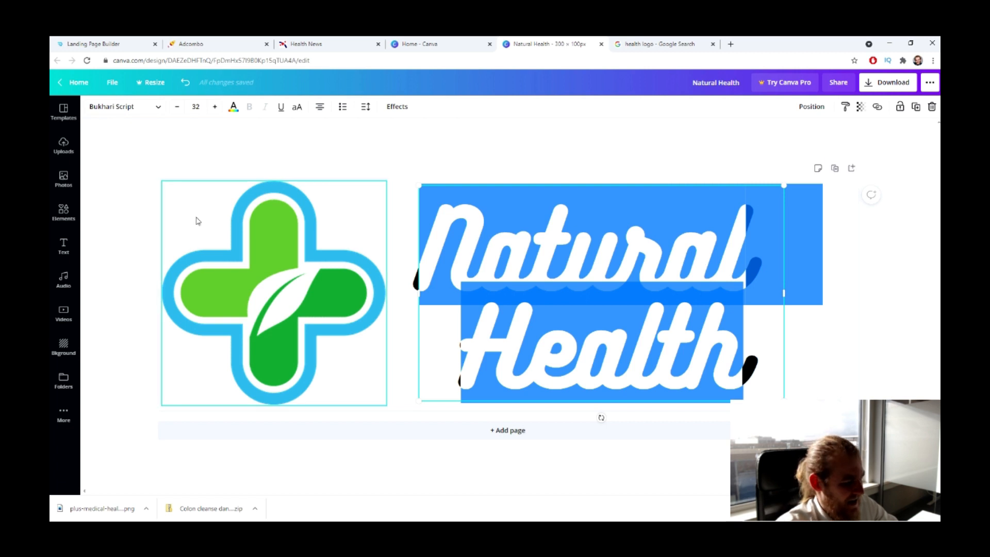
- Recolour the "Natural Health" text with the dark green from the logo's photo colours
click(234, 110)
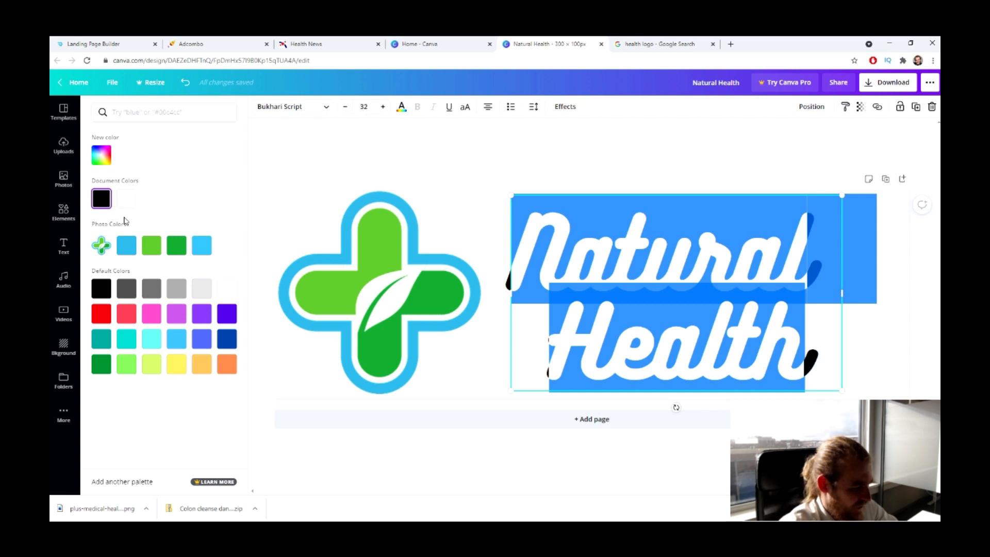
click(152, 245)
click(692, 318)
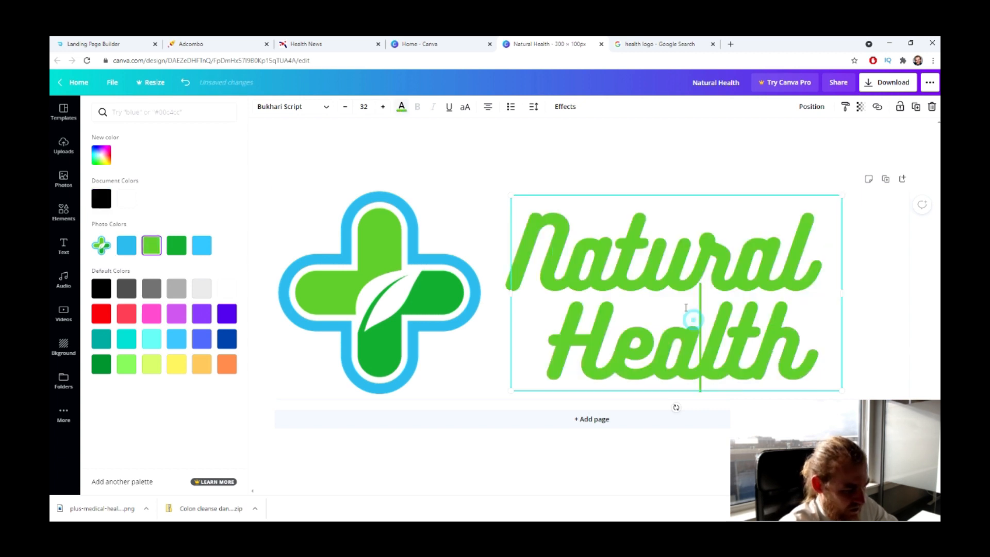
click(180, 250)
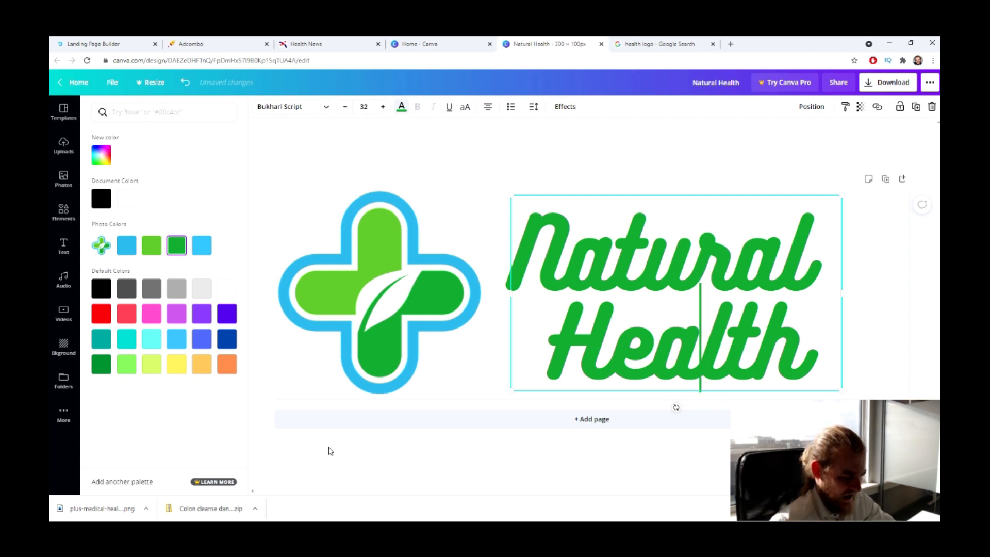
click(622, 154)
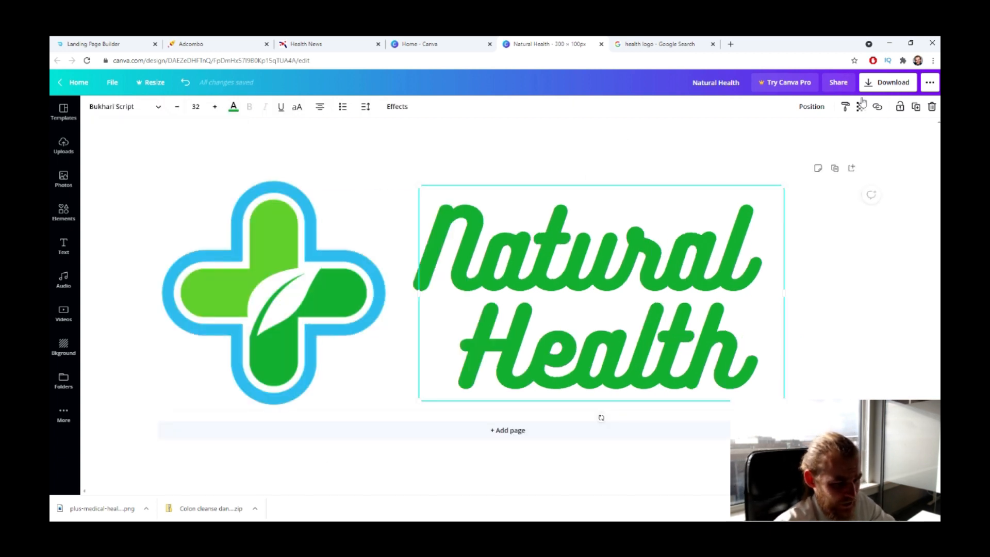
- Download the finished logo as a PNG and return to the landing page builder
click(876, 82)
click(858, 240)
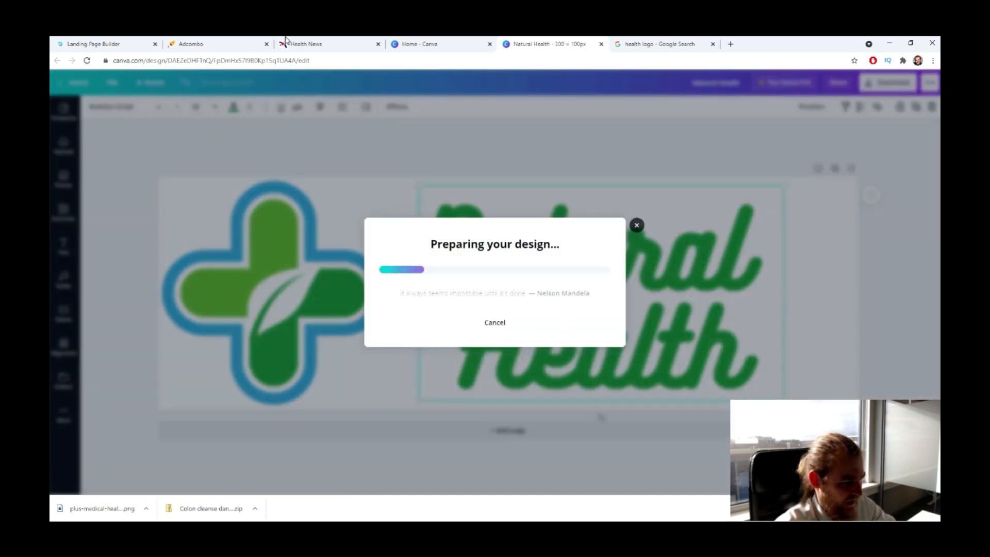
click(99, 41)
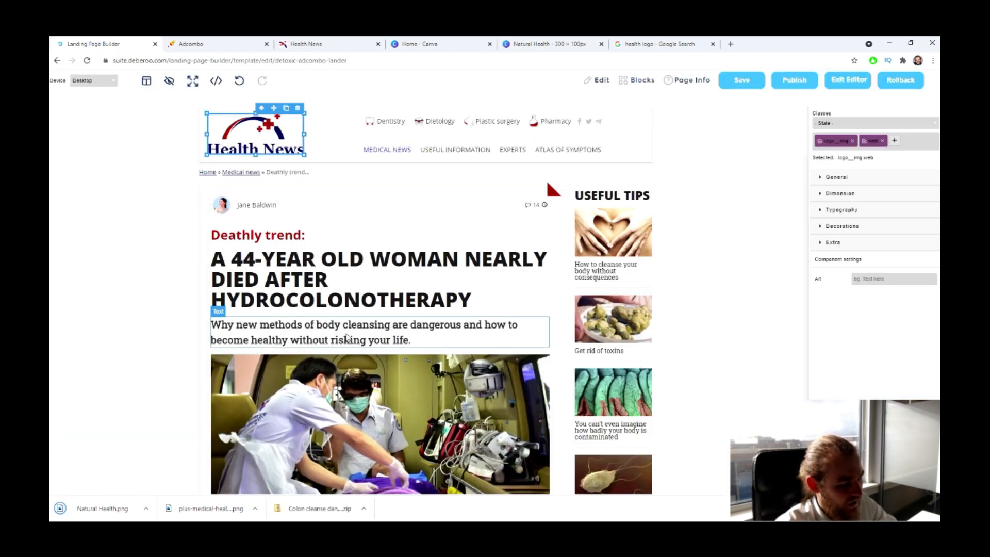
- Replace the Health News header logo with the downloaded Natural Health.png
double_click(249, 136)
mouse_move(98, 509)
mouse_down()
mouse_move(103, 492)
mouse_move(409, 279)
mouse_up()
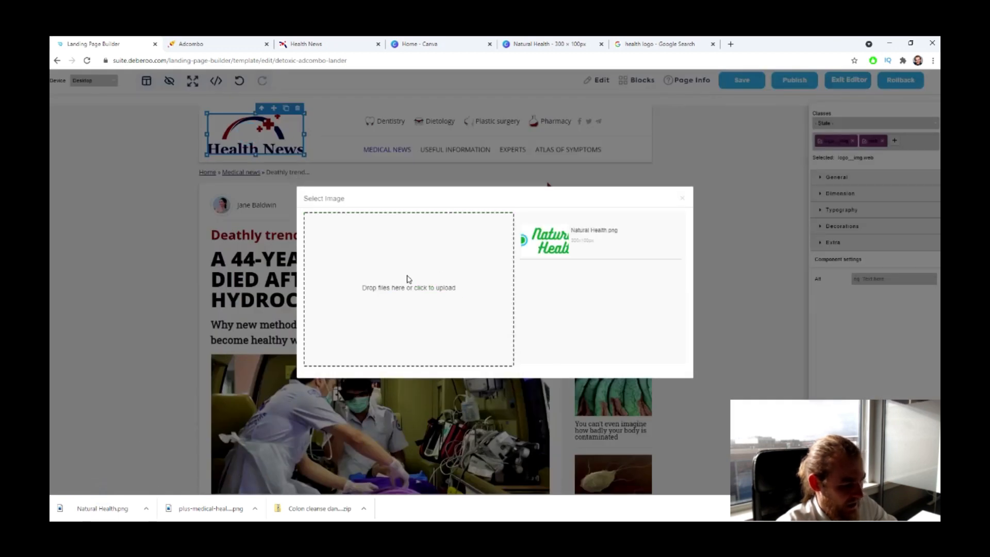
click(599, 232)
click(407, 106)
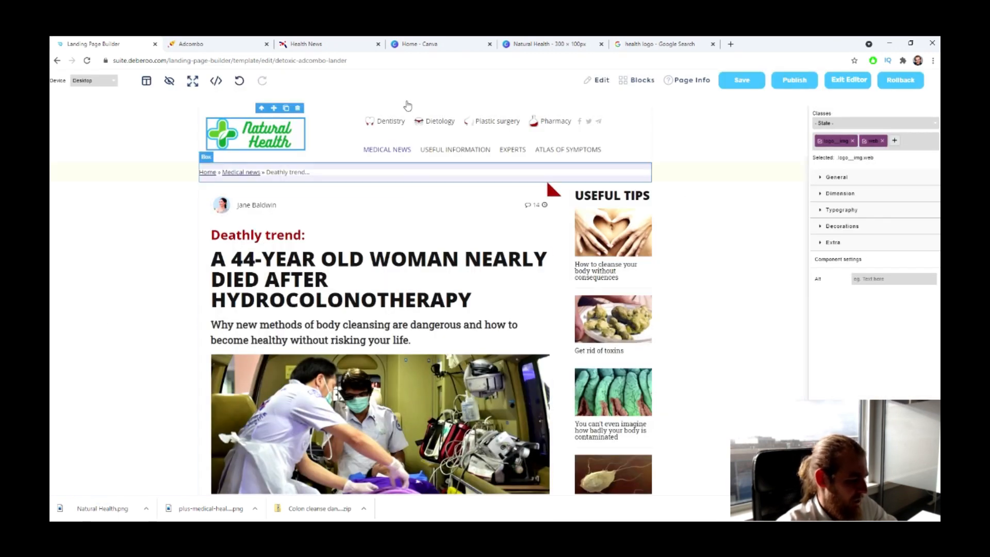
click(129, 314)
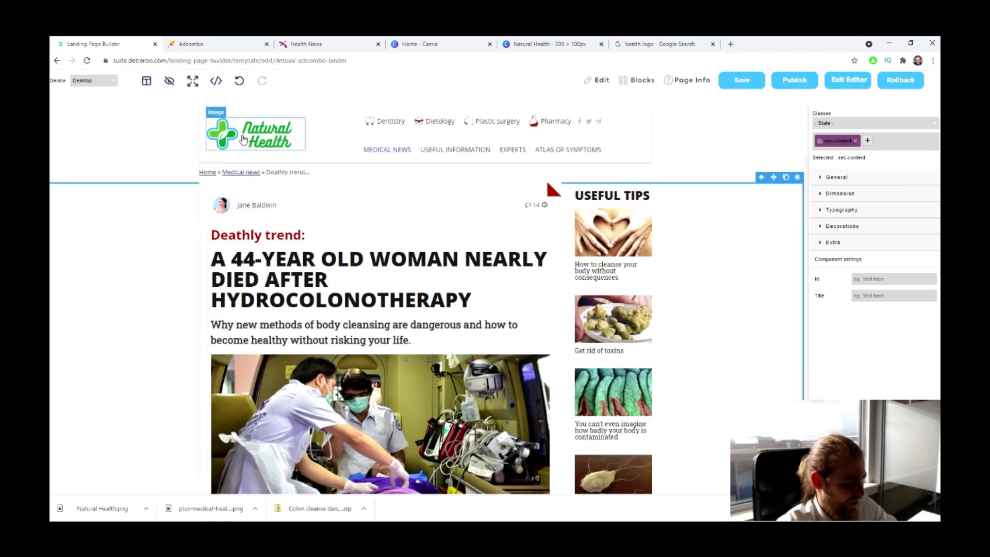
- Review the landing page down to the comments and check the image replacement option on the last commenter's avatar without changing it
scroll(681, 261, down, 8)
scroll(302, 206, up, 8)
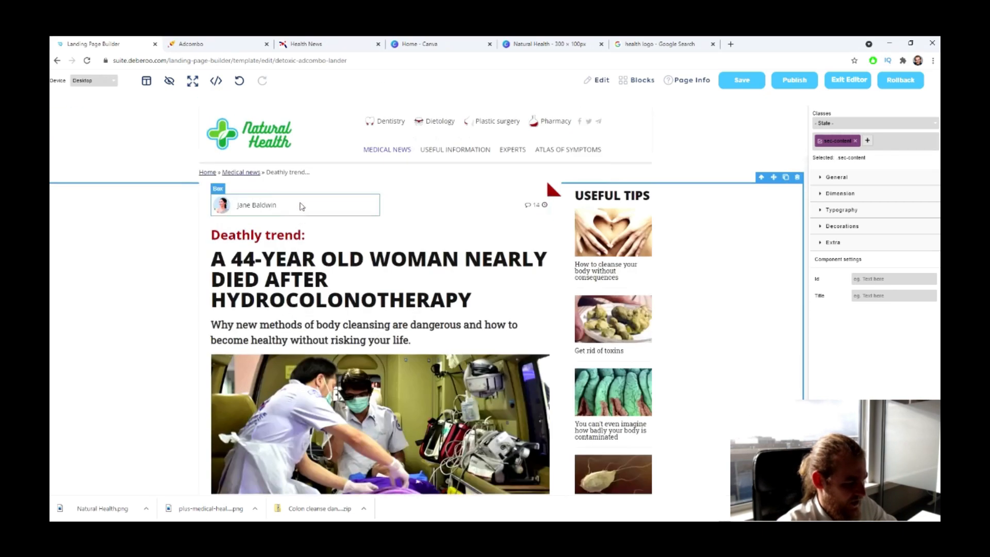
scroll(302, 206, down, 15)
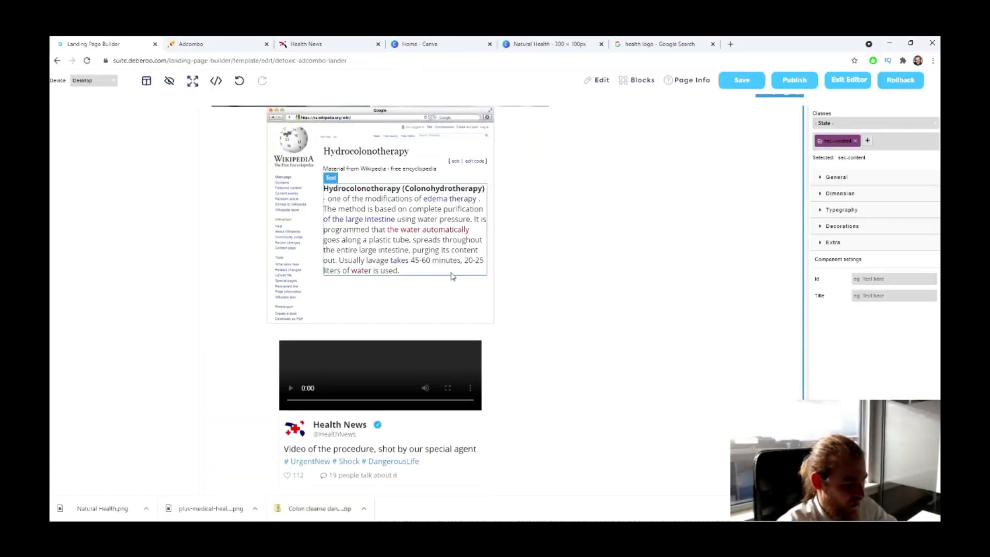
scroll(452, 277, down, 10)
scroll(474, 262, up, 3)
scroll(472, 245, down, 15)
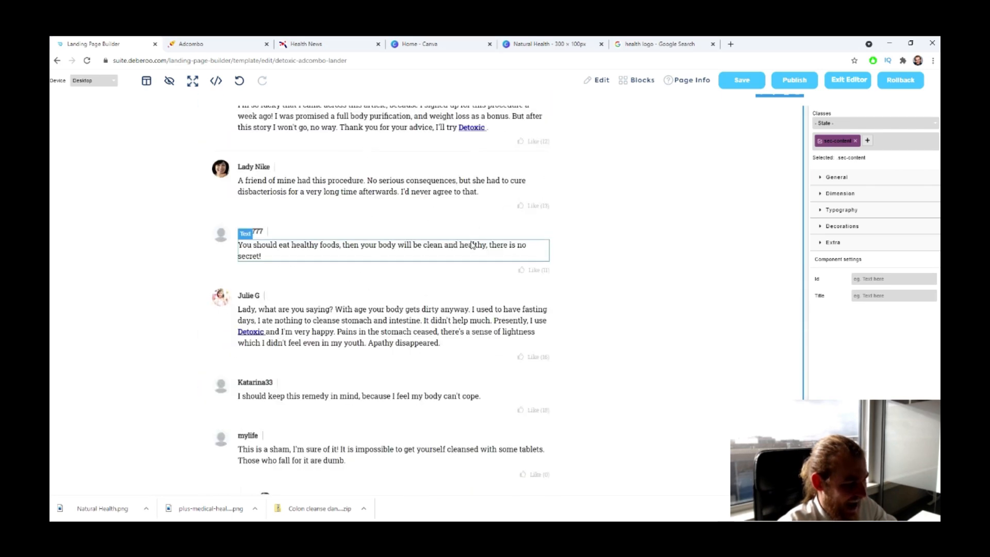
scroll(472, 246, down, 10)
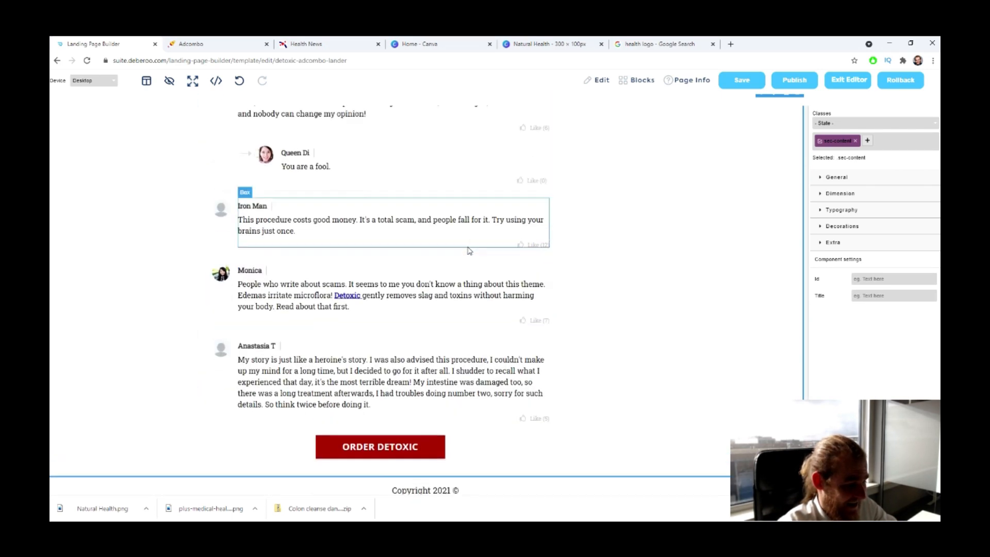
double_click(222, 327)
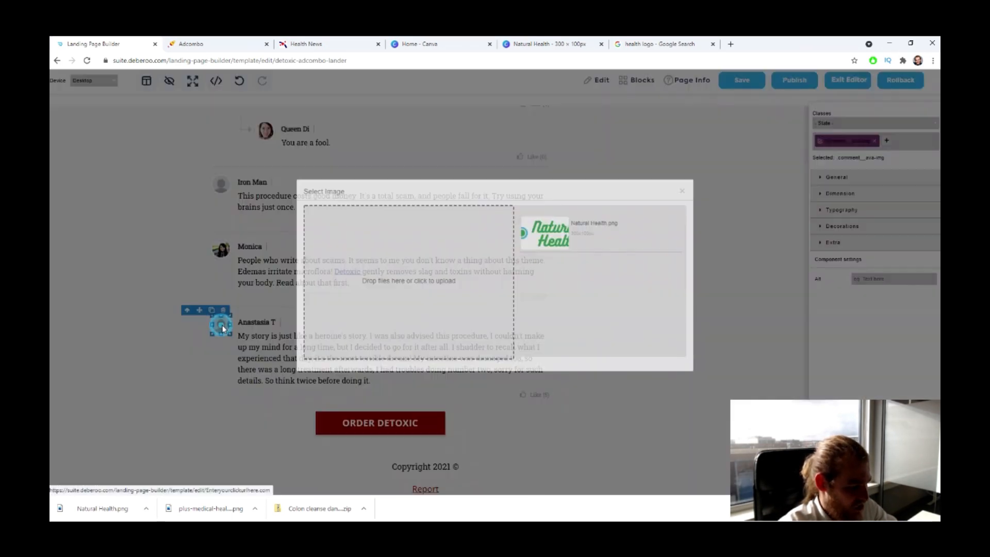
click(209, 281)
- Examine the page content from the comments back through the product benefits and specialist opinion up to the headline
scroll(376, 346, up, 2)
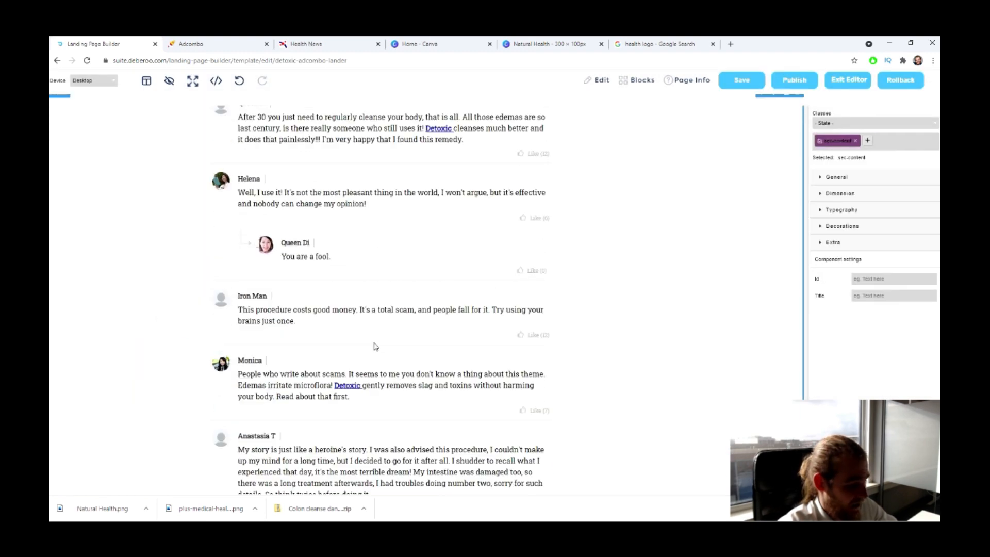
scroll(375, 347, up, 10)
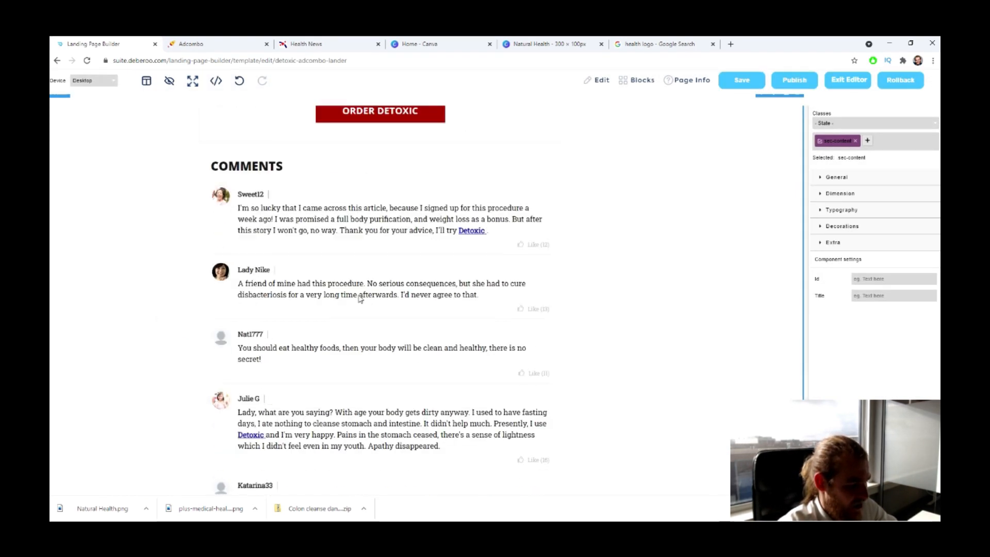
scroll(359, 299, up, 7)
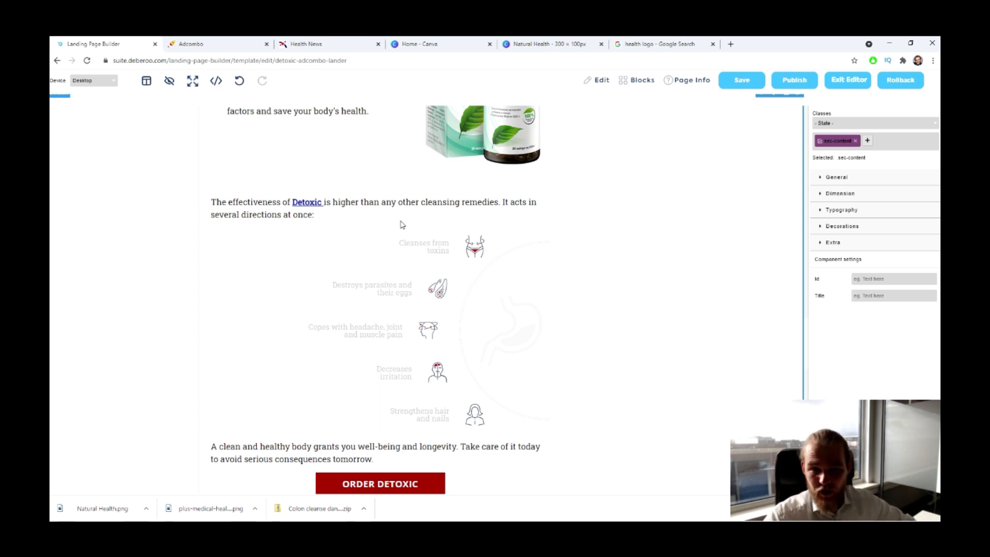
scroll(564, 222, up, 8)
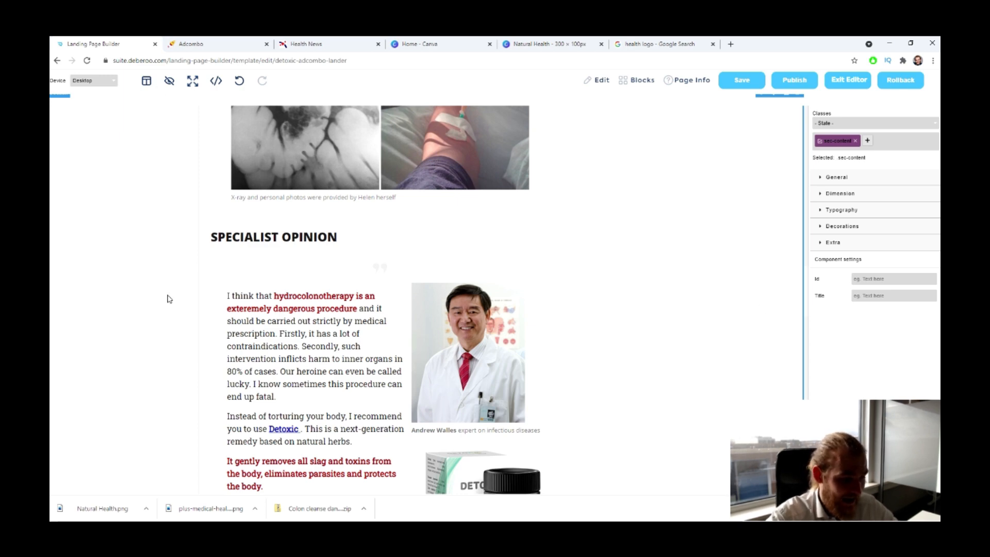
scroll(258, 286, up, 5)
scroll(258, 286, up, 10)
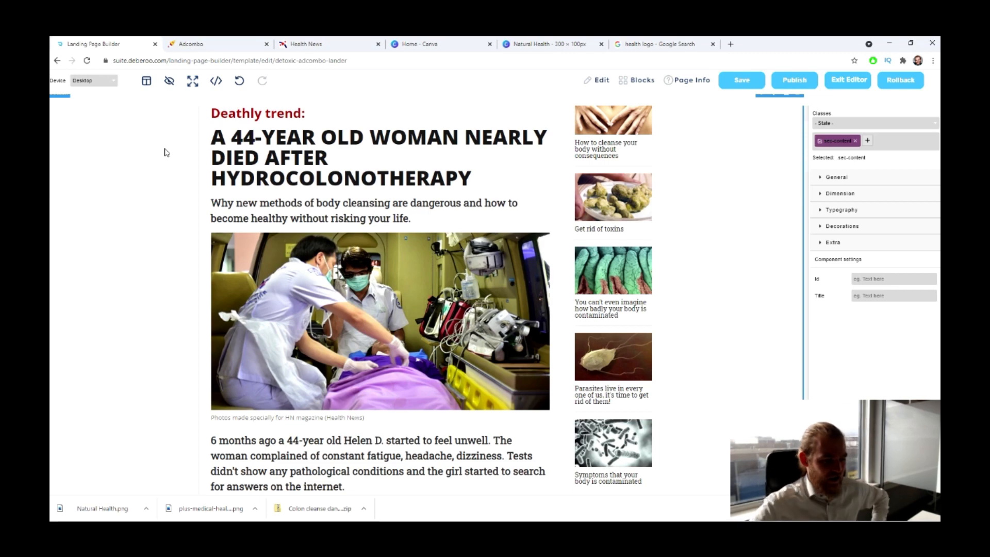
- Read through the article from the headline past the patient's story, specialist opinion and Detoxic benefits to the order button and comments
scroll(639, 231, up, 3)
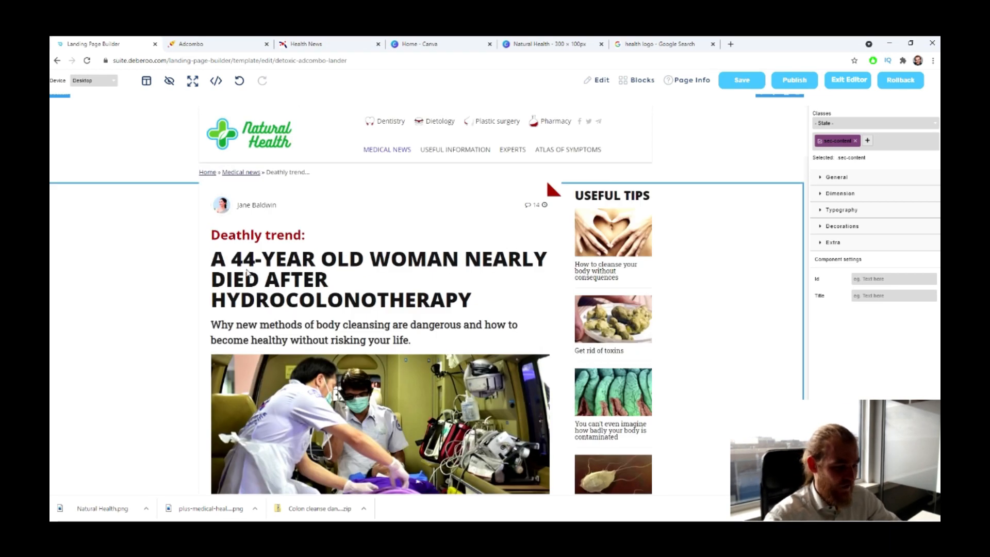
scroll(247, 273, down, 1)
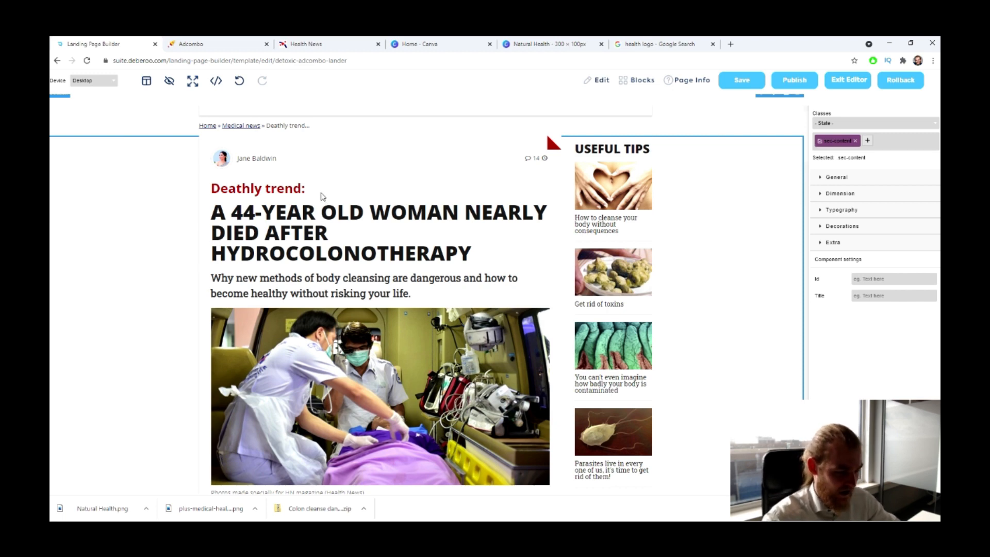
scroll(322, 197, down, 4)
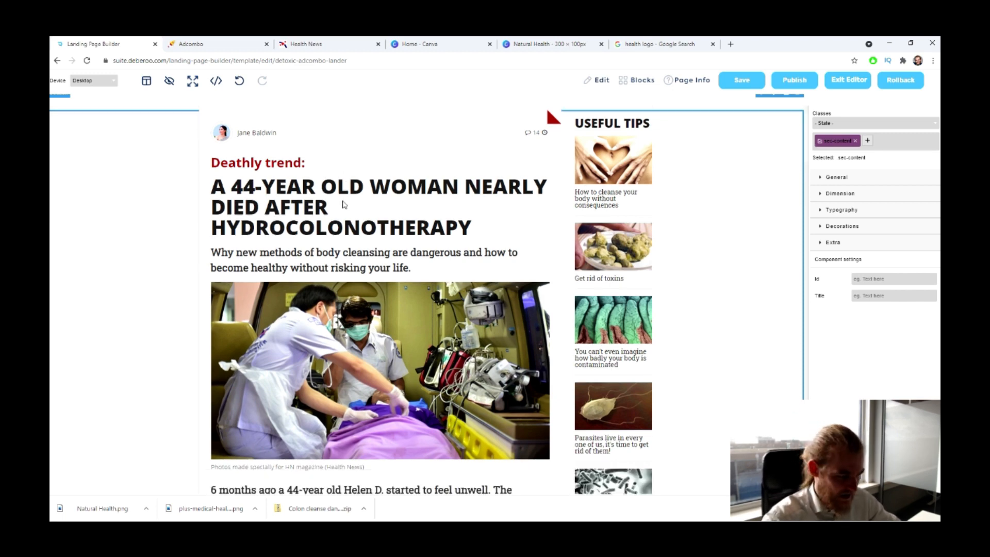
scroll(281, 133, down, 2)
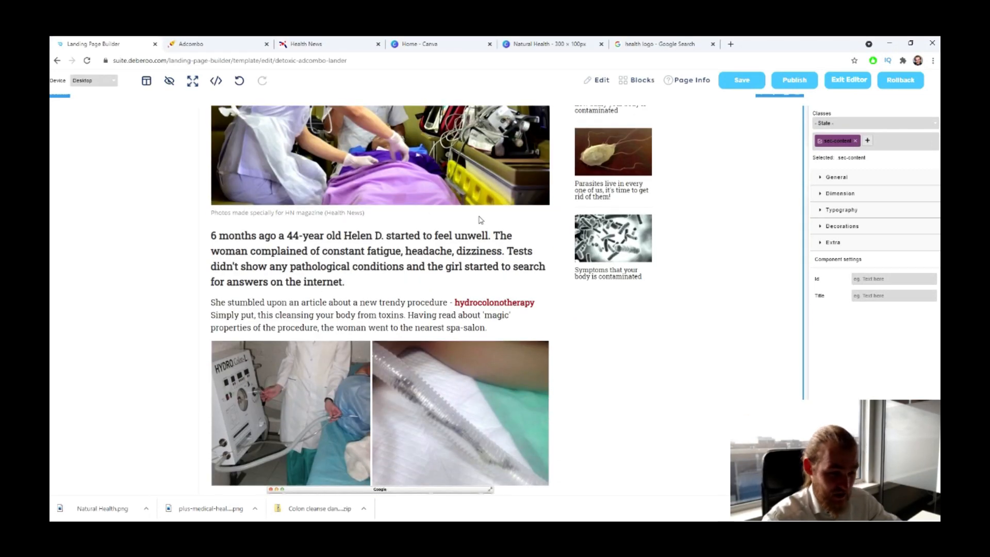
scroll(329, 266, down, 1)
scroll(330, 265, down, 5)
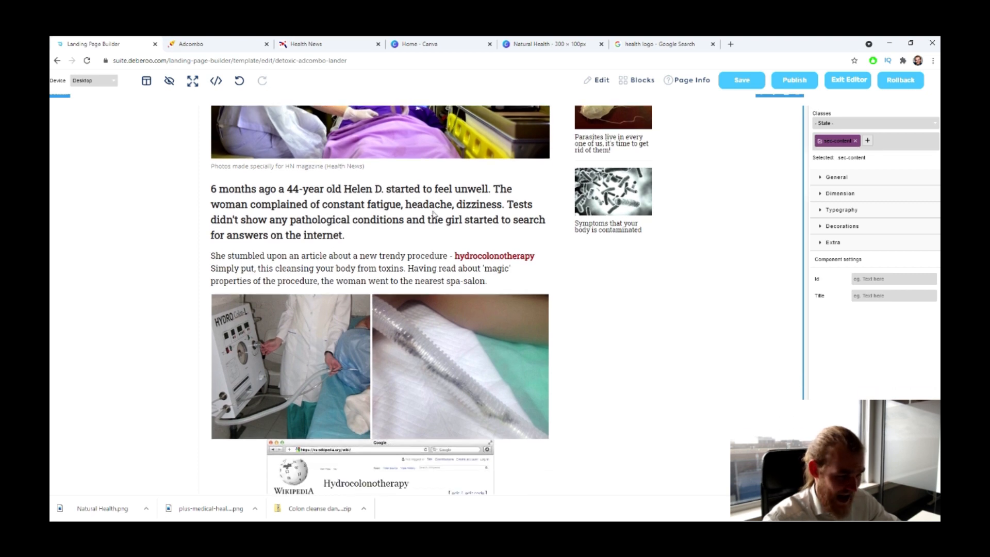
scroll(509, 254, down, 10)
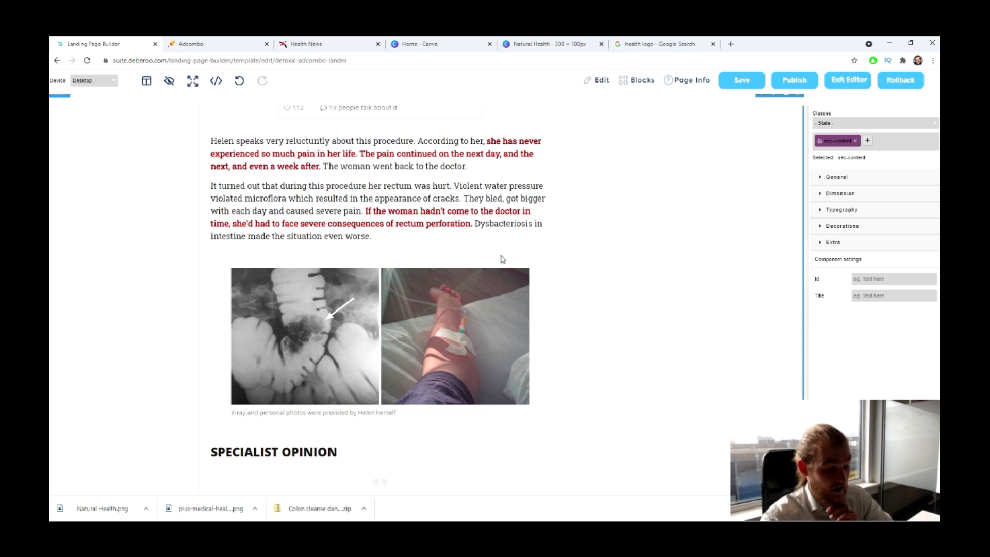
scroll(520, 250, down, 3)
scroll(531, 248, down, 3)
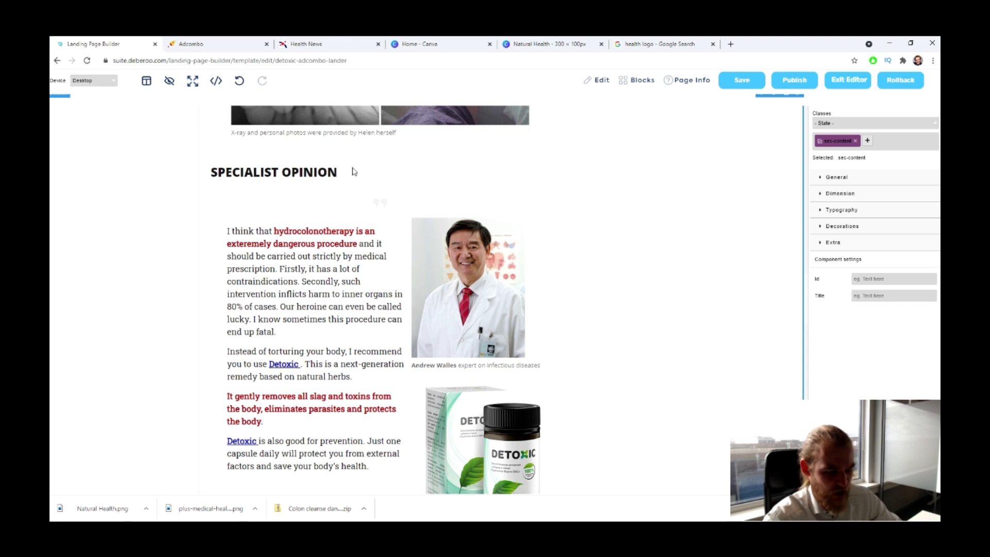
scroll(361, 173, down, 2)
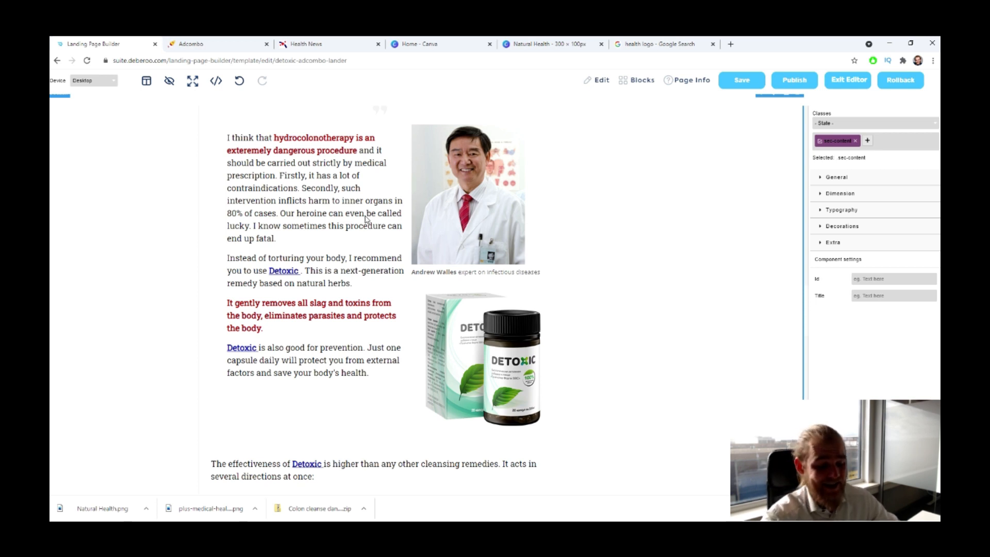
scroll(531, 286, down, 5)
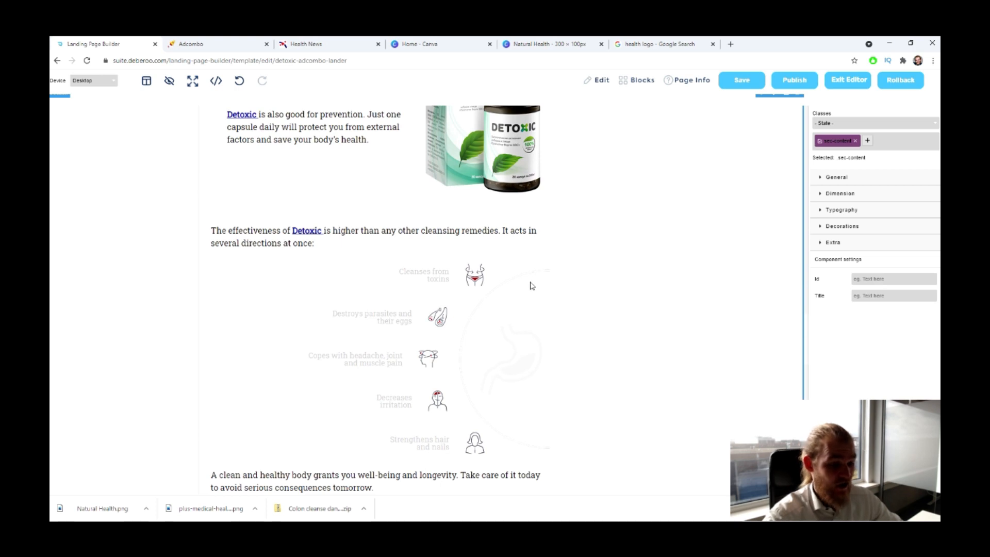
scroll(532, 285, down, 4)
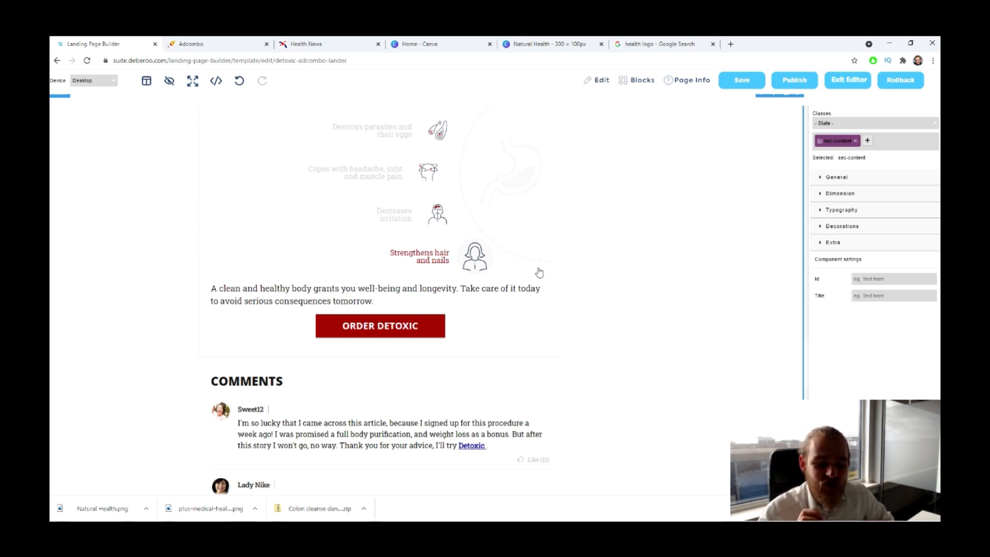
- Look back over the specialist opinion and the article's opening, ending at the page header with the new logo
scroll(538, 272, up, 15)
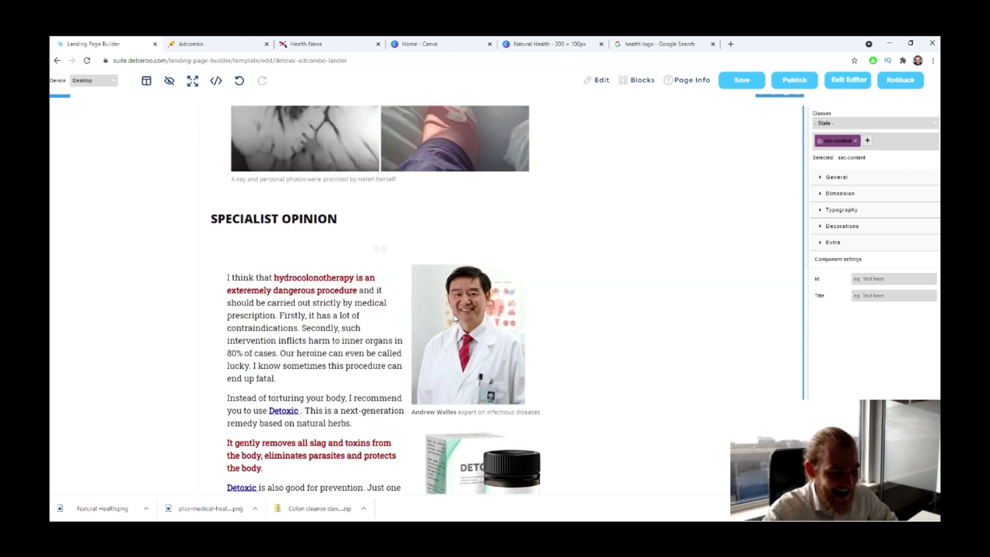
scroll(478, 267, down, 5)
scroll(478, 267, up, 9)
scroll(423, 280, down, 18)
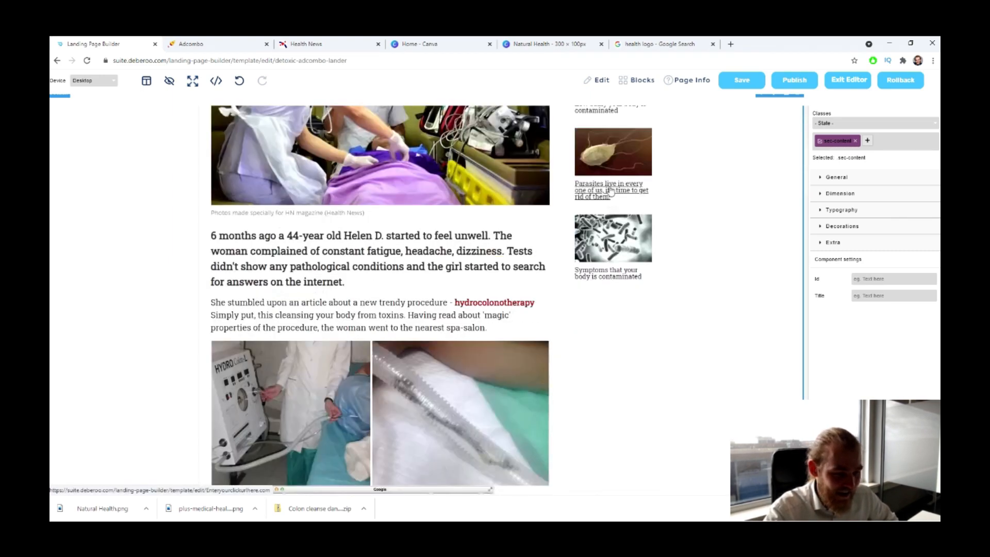
scroll(424, 280, up, 15)
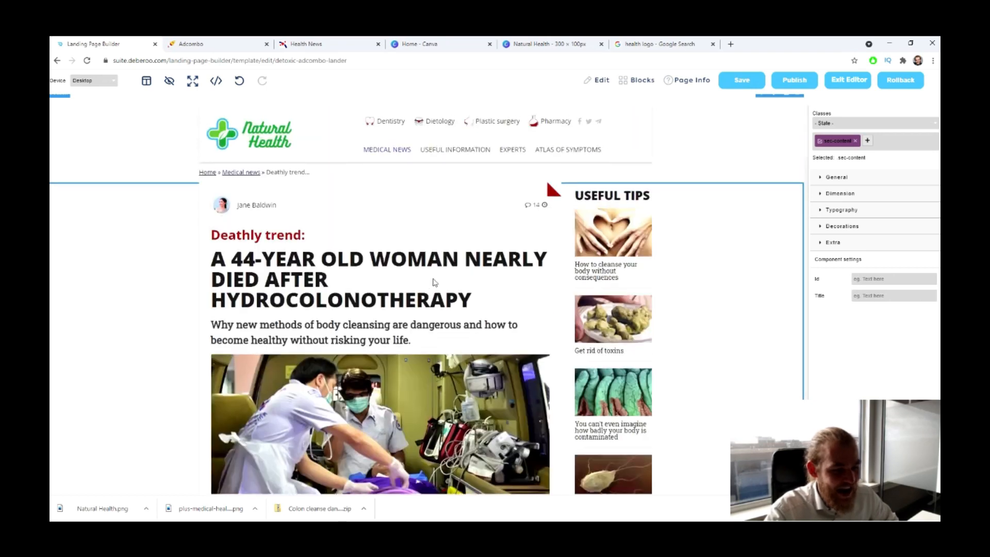